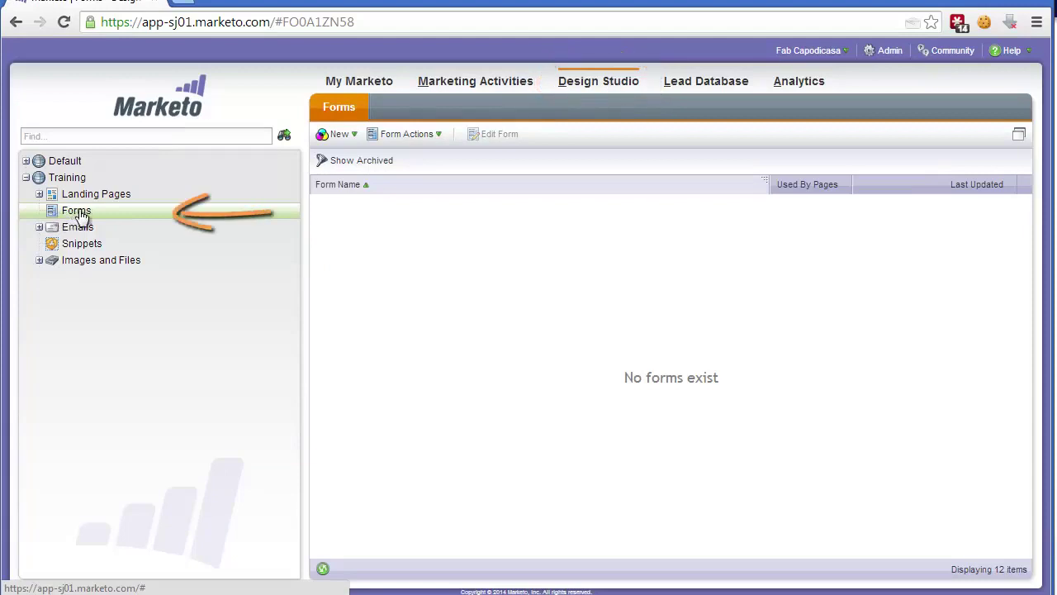
Create a draft form named 'My First Form' plus the author's name in Training Forms, not opened in the editor
{"action": "right_click", "coordinate": [81, 213]}
{"action": "left_click", "coordinate": [118, 219]}
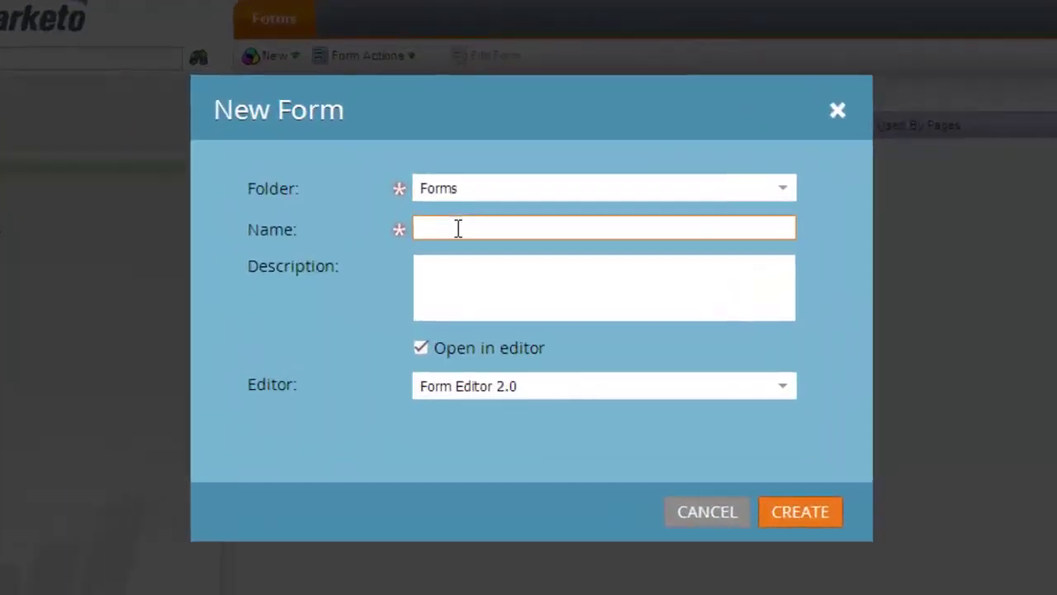
{"action": "left_click", "coordinate": [469, 258]}
{"action": "type", "text": "My First F"}
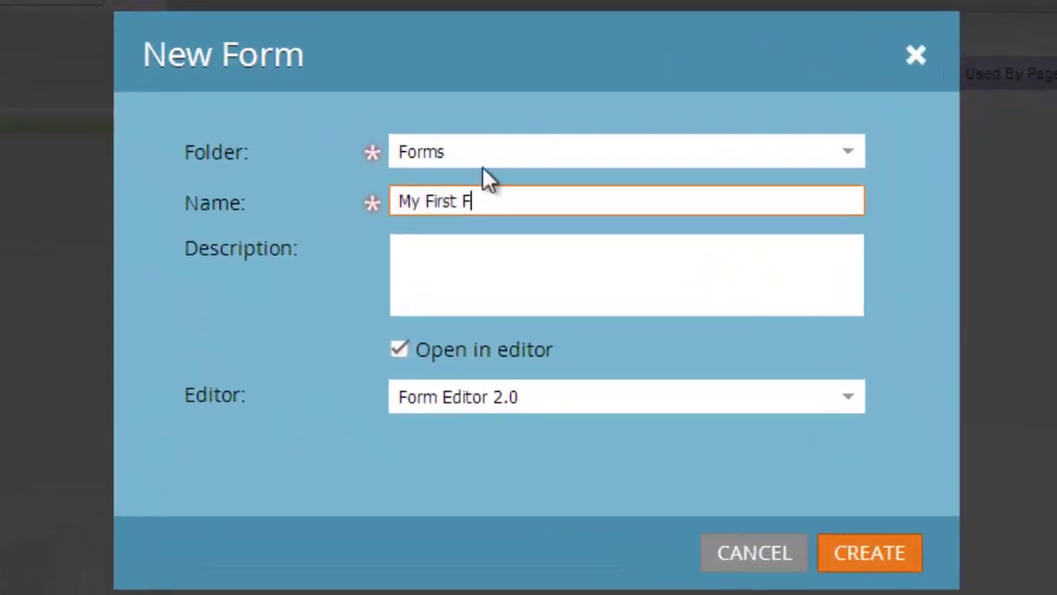
{"action": "type", "text": "orm - Fab"}
{"action": "left_click", "coordinate": [399, 350]}
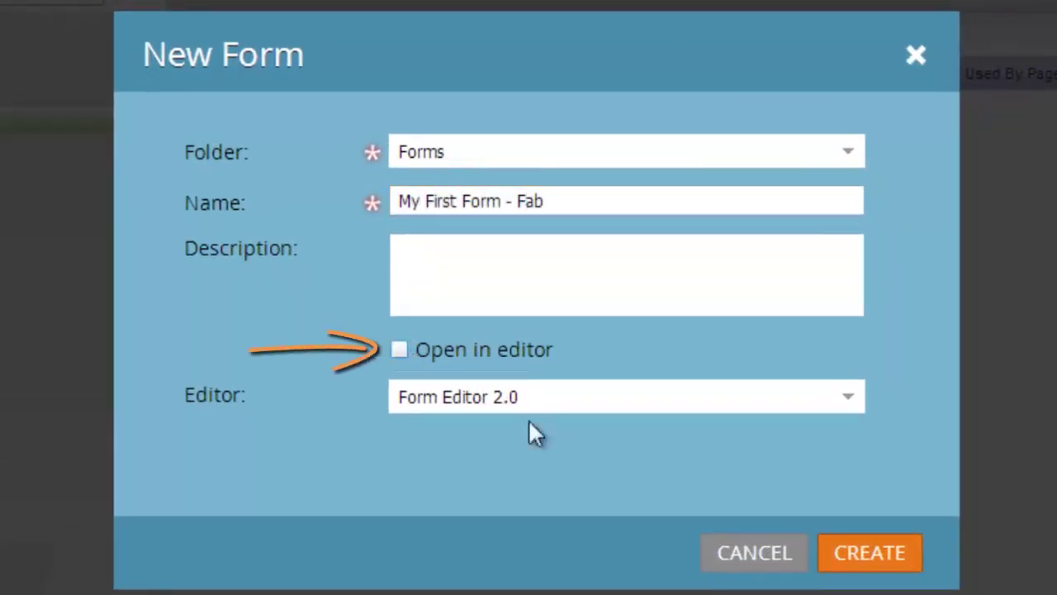
{"action": "left_click", "coordinate": [876, 555]}
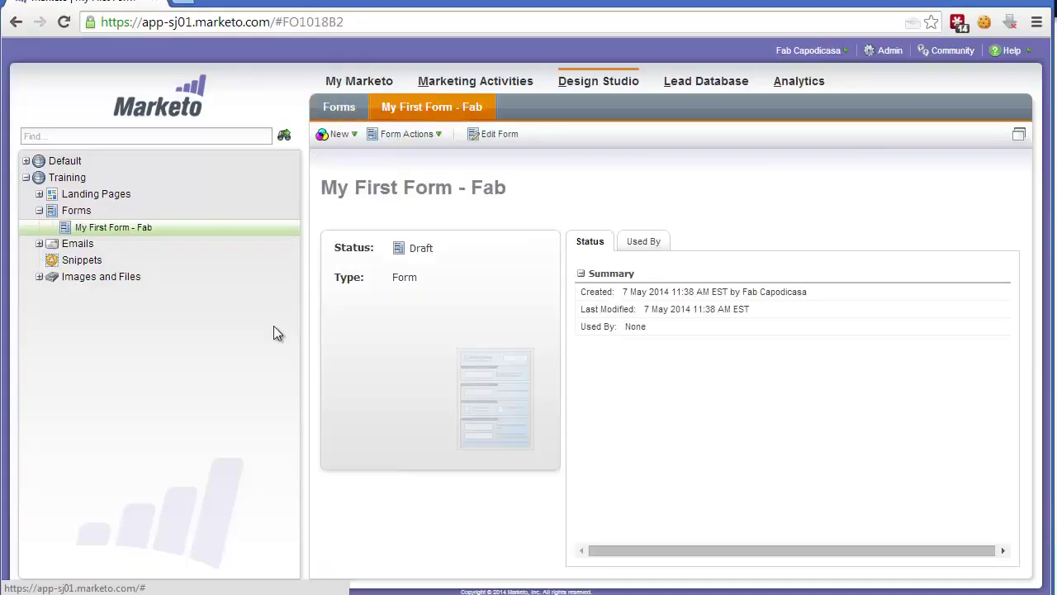
Open the form's draft and move Email Address above First Name and Last Name
{"action": "right_click", "coordinate": [142, 229]}
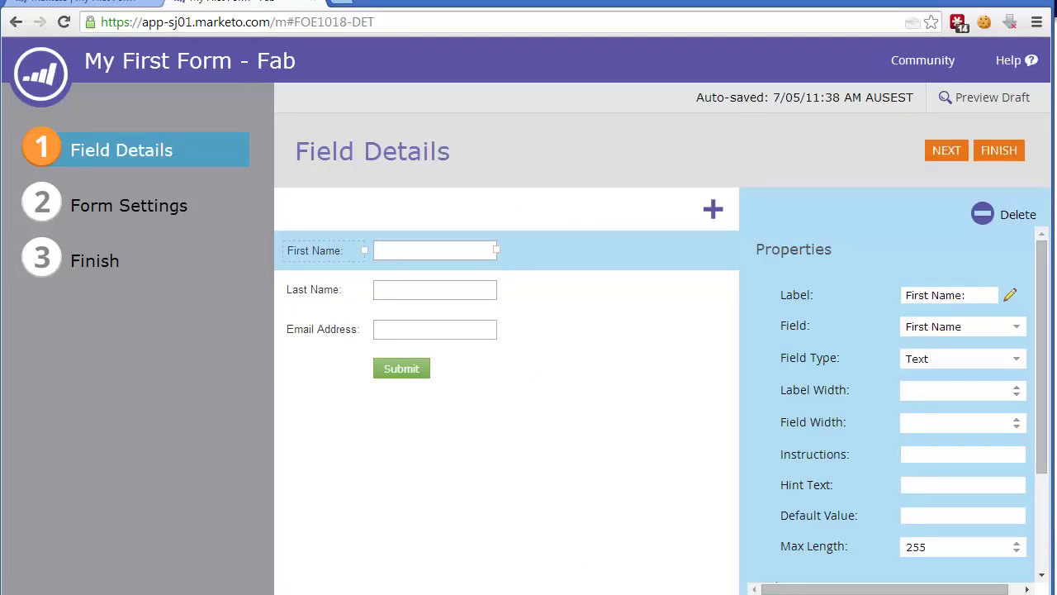
{"action": "left_click_drag", "start_coordinate": [339, 329], "coordinate": [330, 241]}
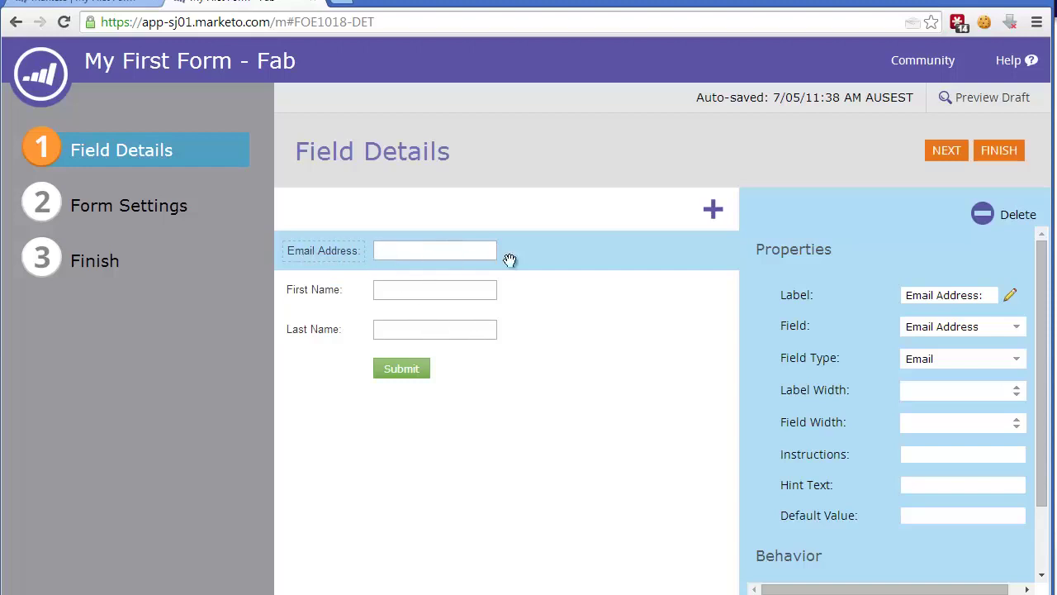
Replace the Email Address label with 'Email Address' hint text and make the field required
{"action": "left_click_drag", "start_coordinate": [1038, 282], "coordinate": [1047, 302]}
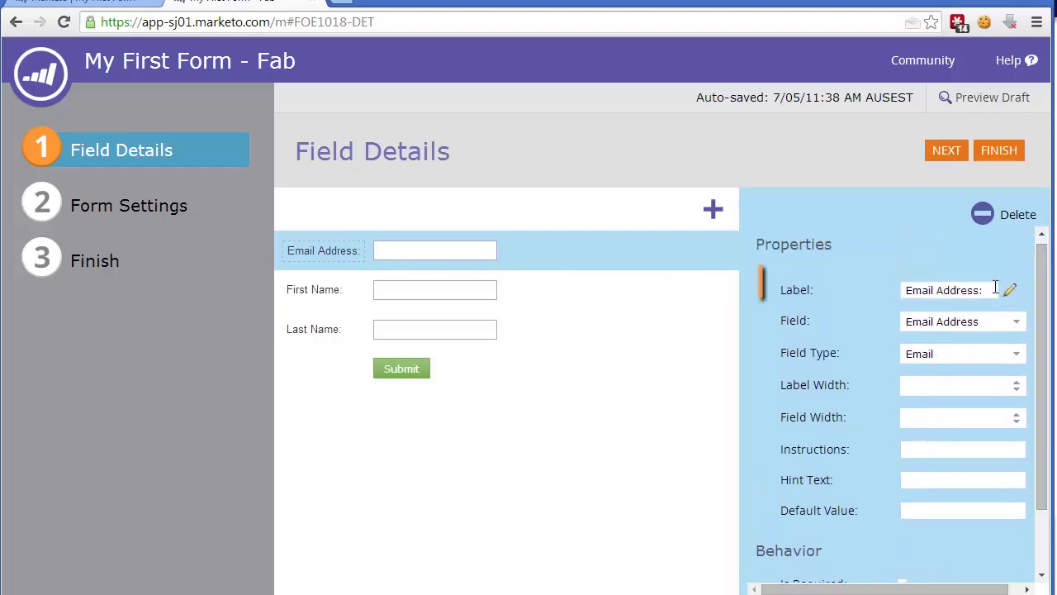
{"action": "left_click", "coordinate": [987, 290]}
{"action": "left_click_drag", "start_coordinate": [987, 290], "coordinate": [863, 285]}
{"action": "key", "text": "ctrl+c"}
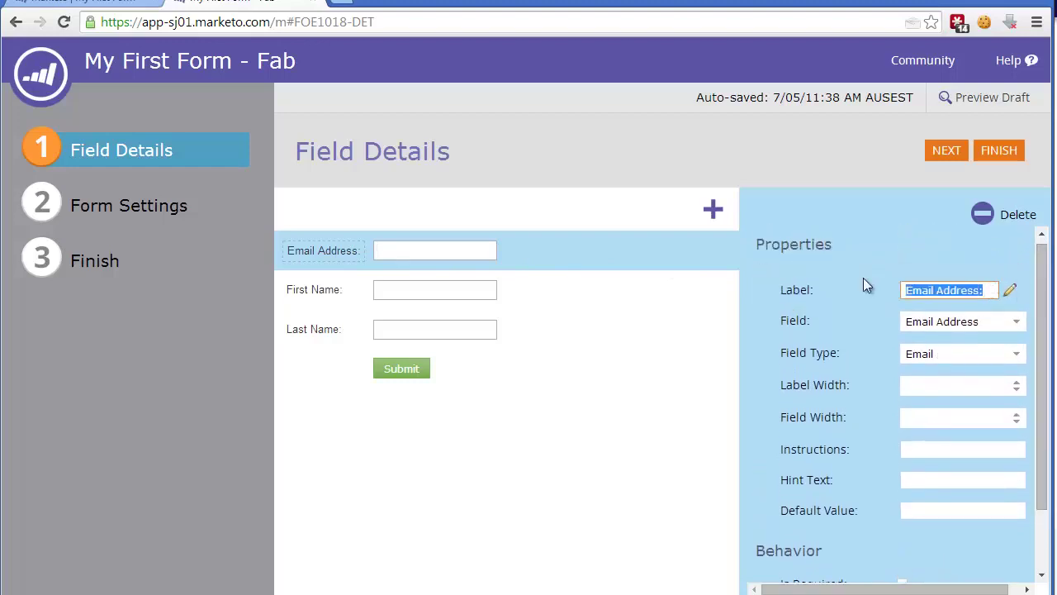
{"action": "key", "text": "BackSpace"}
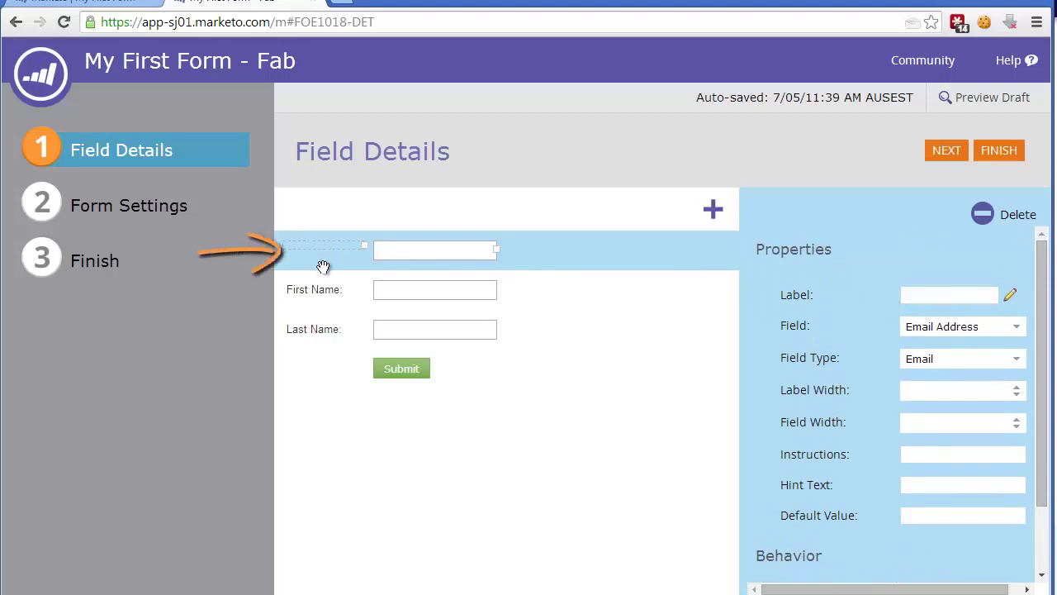
{"action": "left_click", "coordinate": [922, 487]}
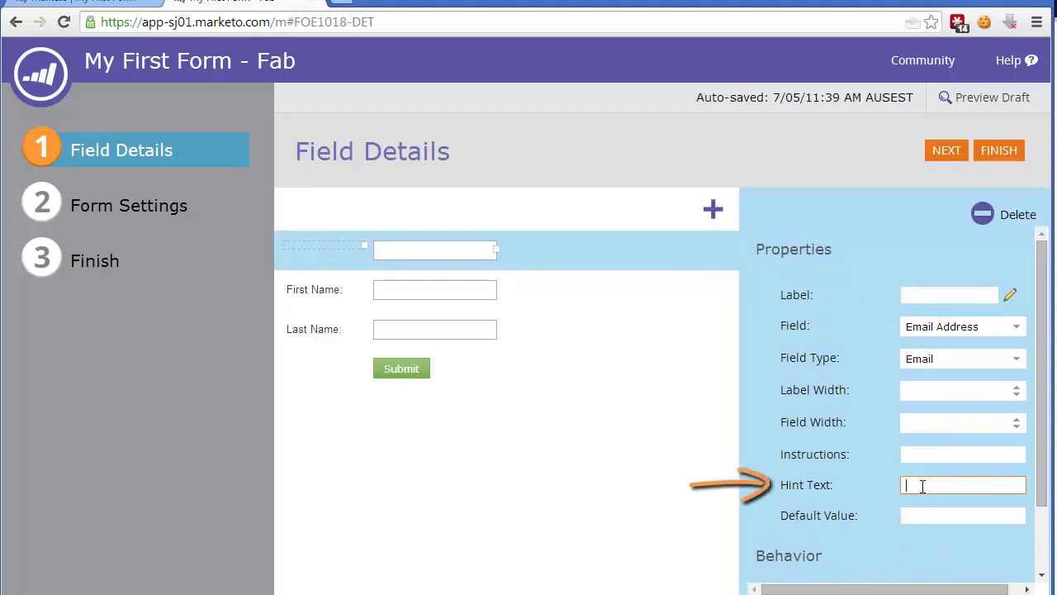
{"action": "key", "text": "ctrl+v"}
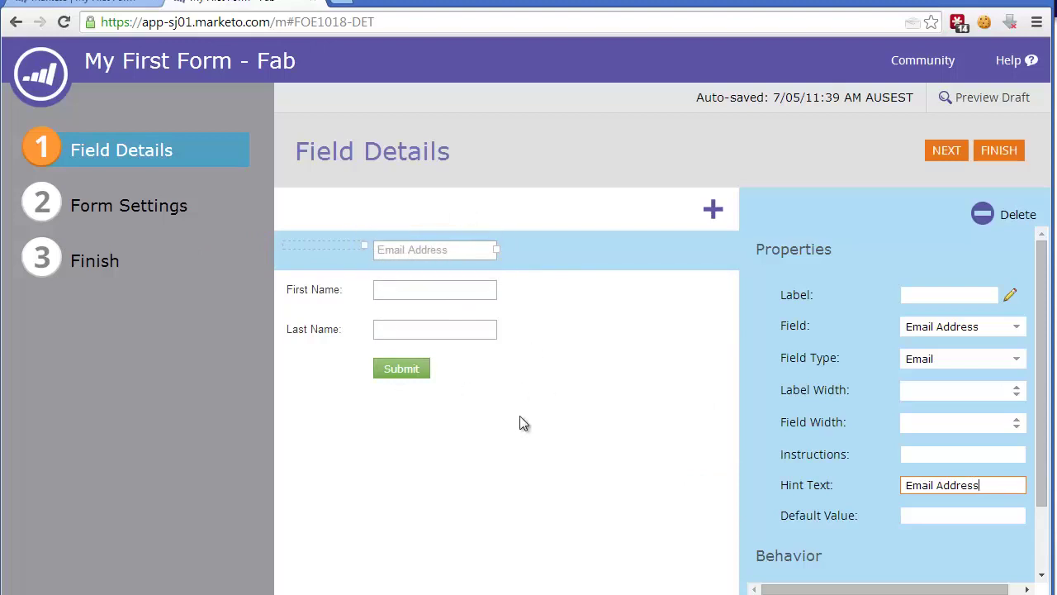
{"action": "left_click_drag", "start_coordinate": [1040, 324], "coordinate": [1045, 411]}
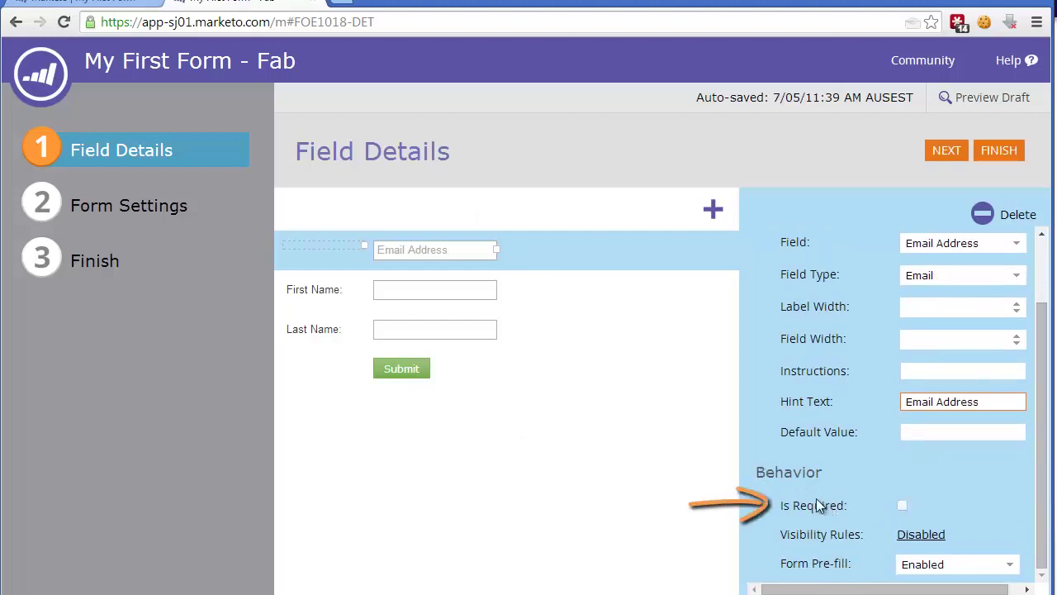
{"action": "left_click", "coordinate": [900, 506]}
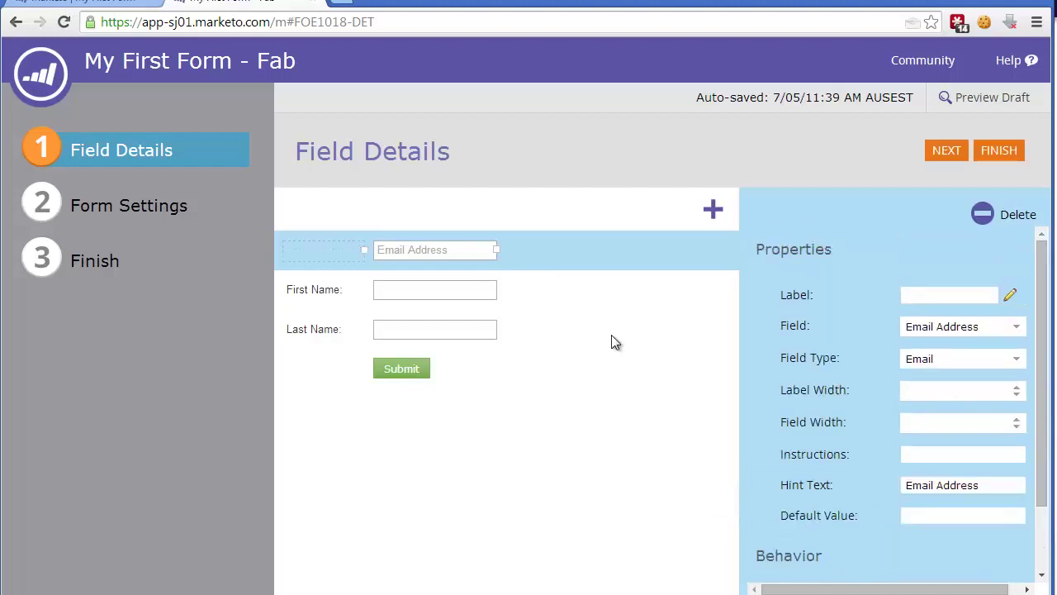
Clear the First Name label and give it the hint text 'First Name'
{"action": "left_click", "coordinate": [359, 289]}
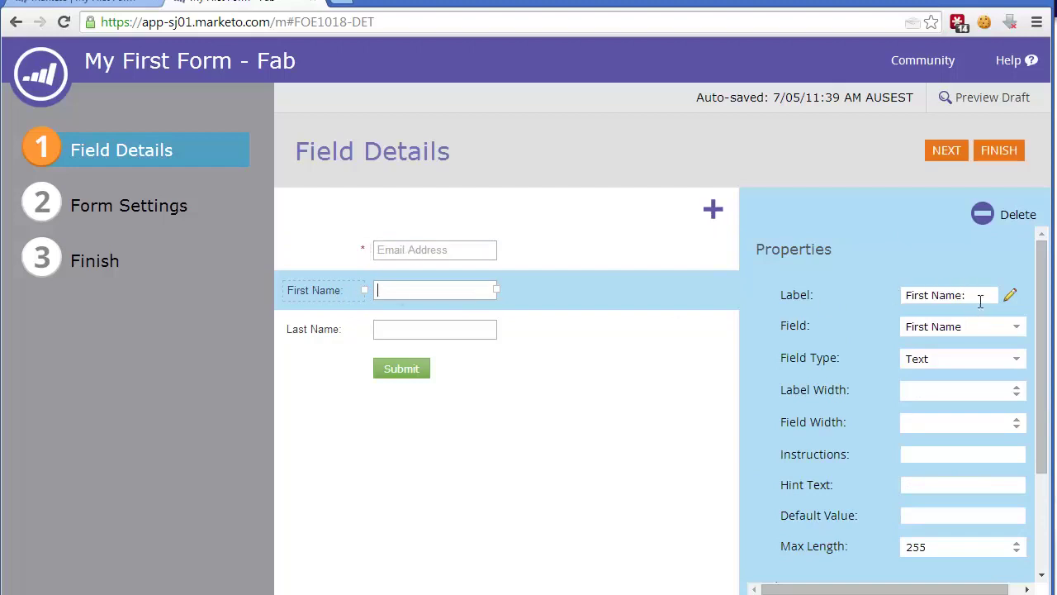
{"action": "left_click_drag", "start_coordinate": [981, 296], "coordinate": [819, 266]}
{"action": "key", "text": "BackSpace"}
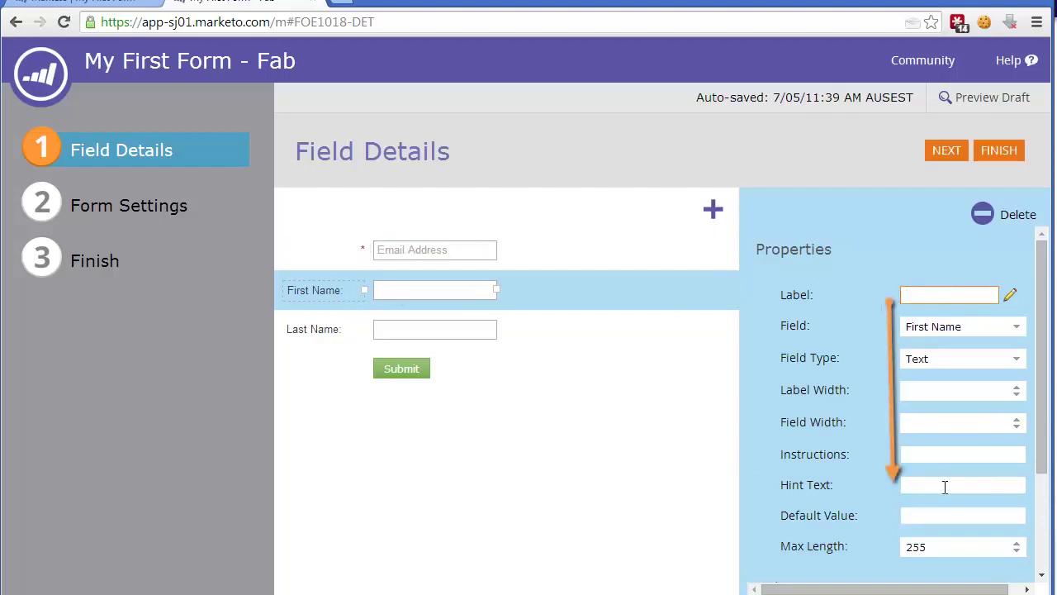
{"action": "left_click", "coordinate": [944, 487]}
{"action": "type", "text": "First Name"}
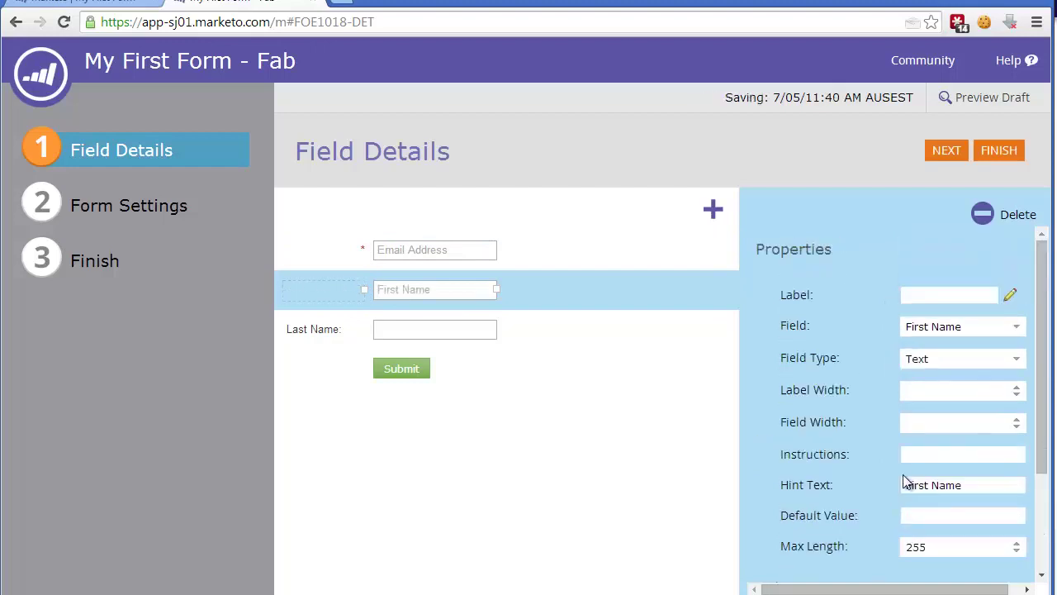
Clear the Last Name label and commit its 'Last Name' hint text
{"action": "left_click", "coordinate": [385, 331]}
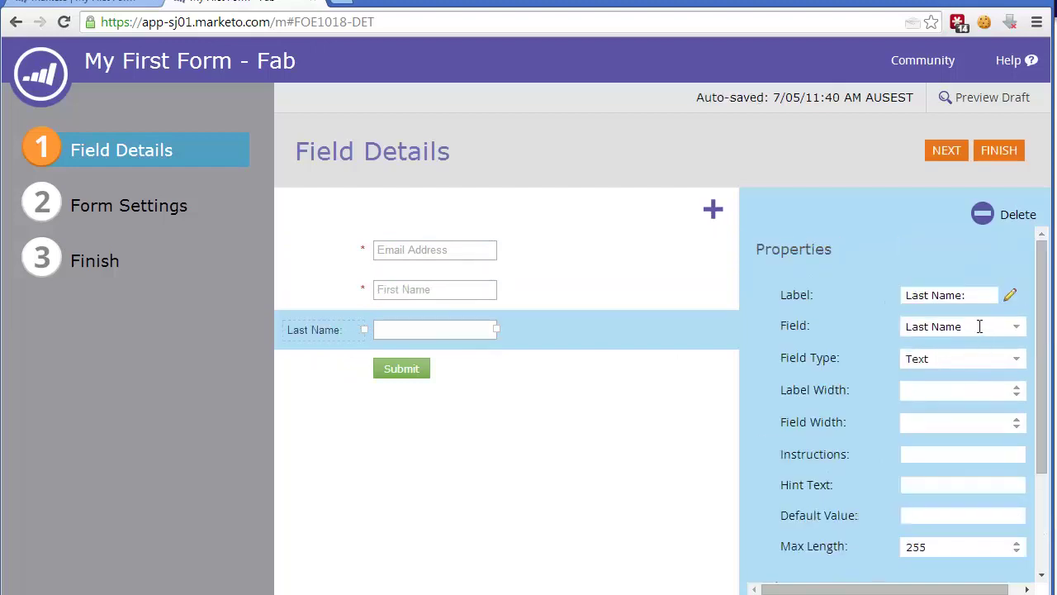
{"action": "left_click", "coordinate": [977, 299]}
{"action": "left_click_drag", "start_coordinate": [971, 298], "coordinate": [830, 295]}
{"action": "key", "text": "BackSpace"}
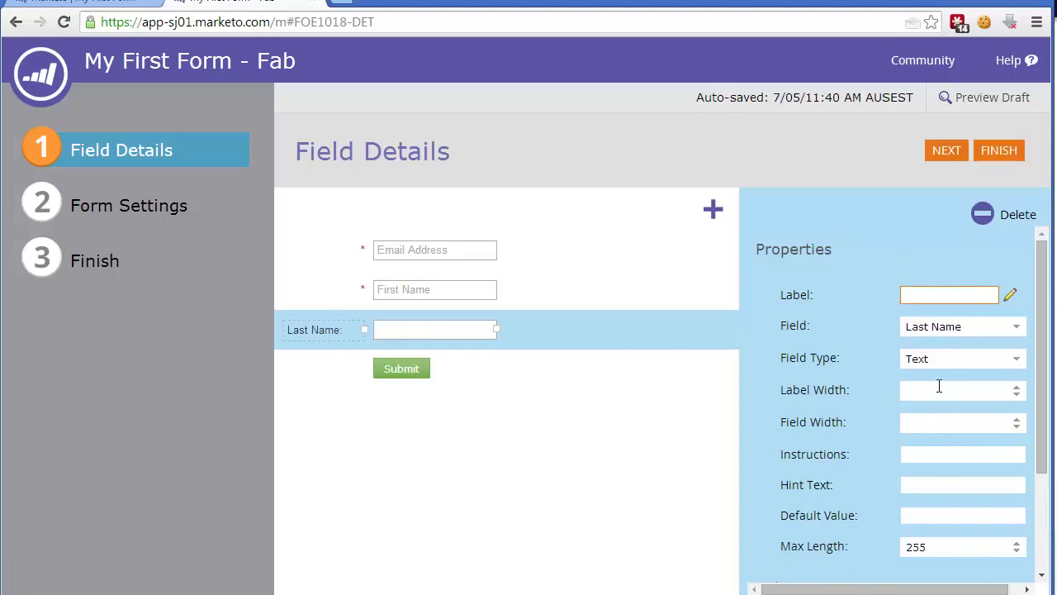
{"action": "left_click", "coordinate": [564, 401]}
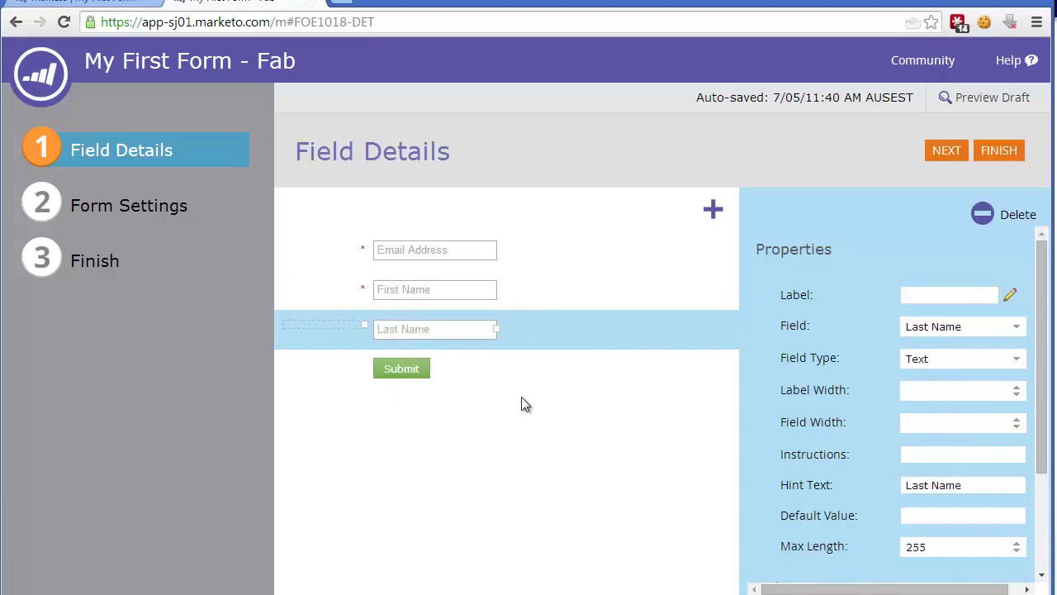
Relabel the submit button 'Click Here', then finish and approve the form
{"action": "left_click", "coordinate": [407, 368]}
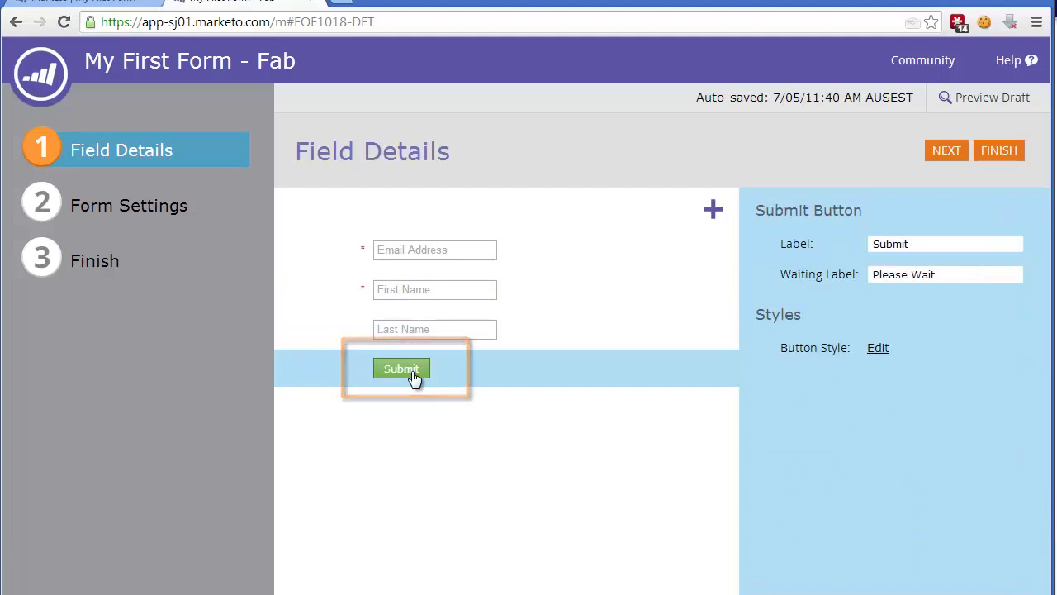
{"action": "double_click", "coordinate": [973, 240]}
{"action": "type", "text": "C"}
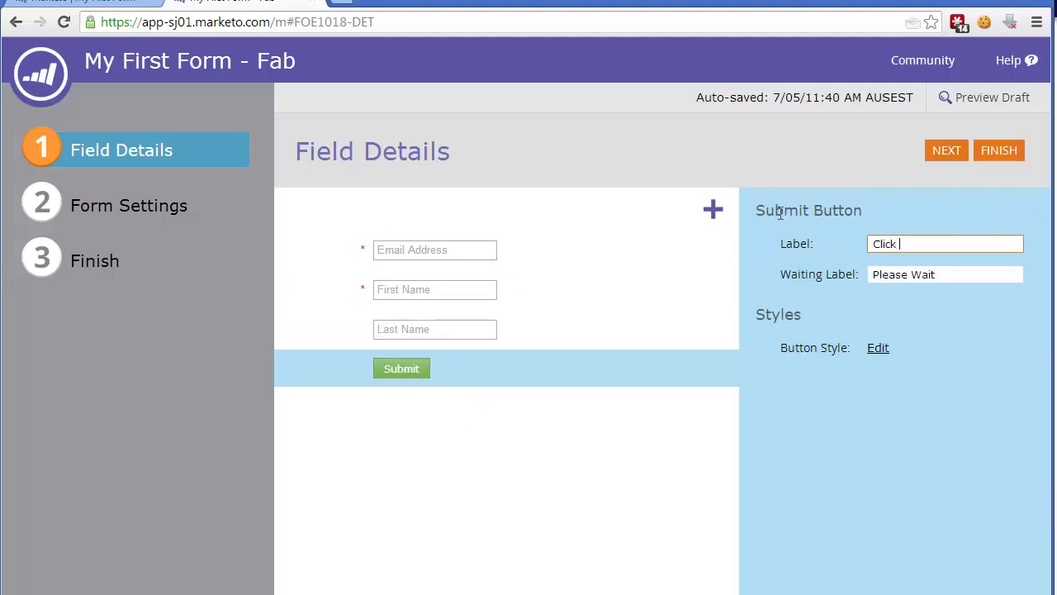
{"action": "type", "text": "lick"}
{"action": "left_click", "coordinate": [999, 360]}
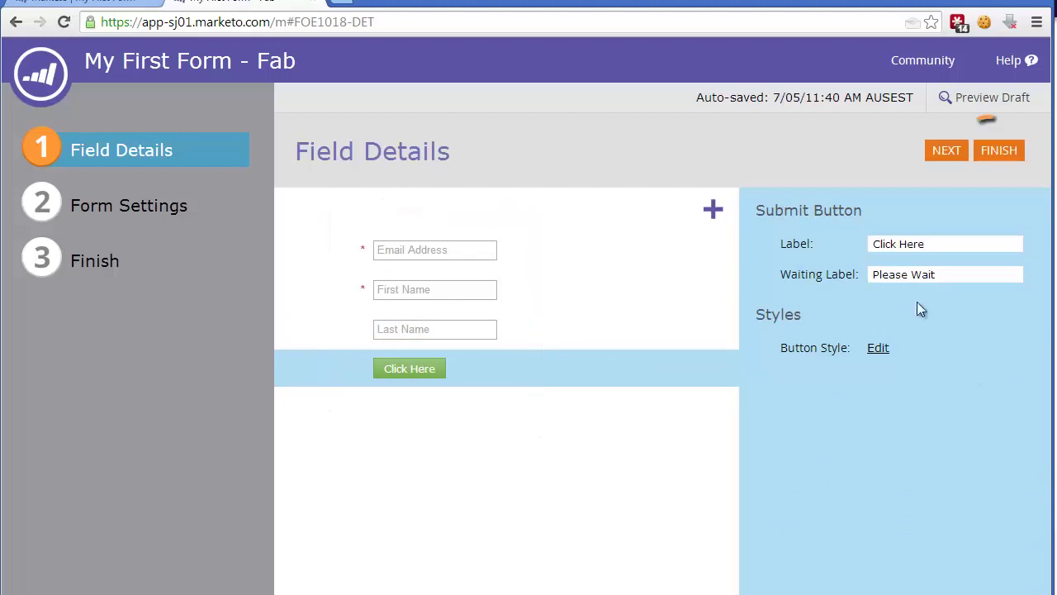
{"action": "left_click", "coordinate": [998, 155]}
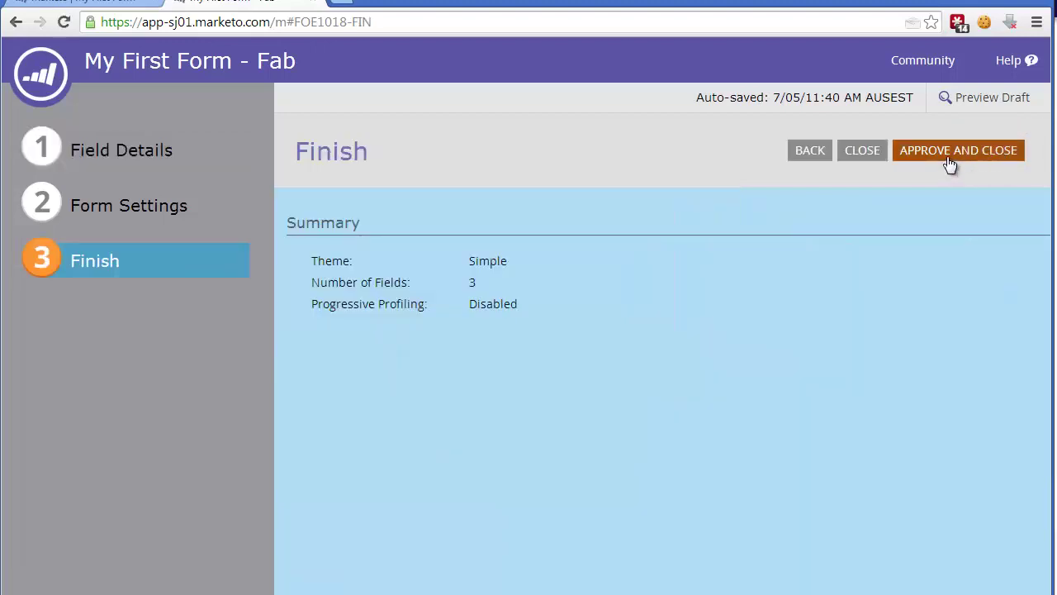
{"action": "left_click", "coordinate": [952, 153]}
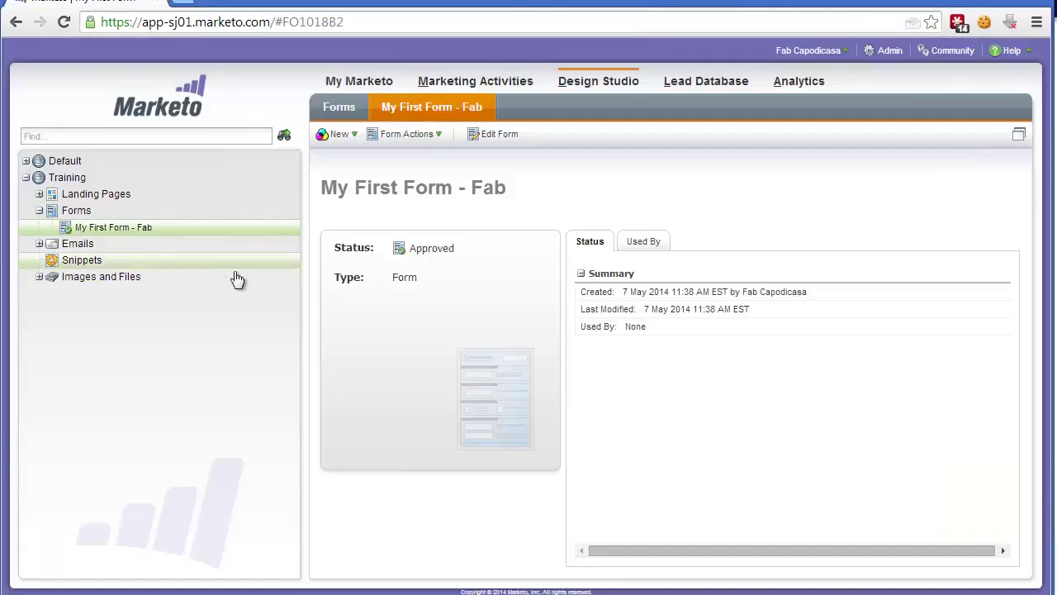
{"action": "right_click", "coordinate": [139, 230]}
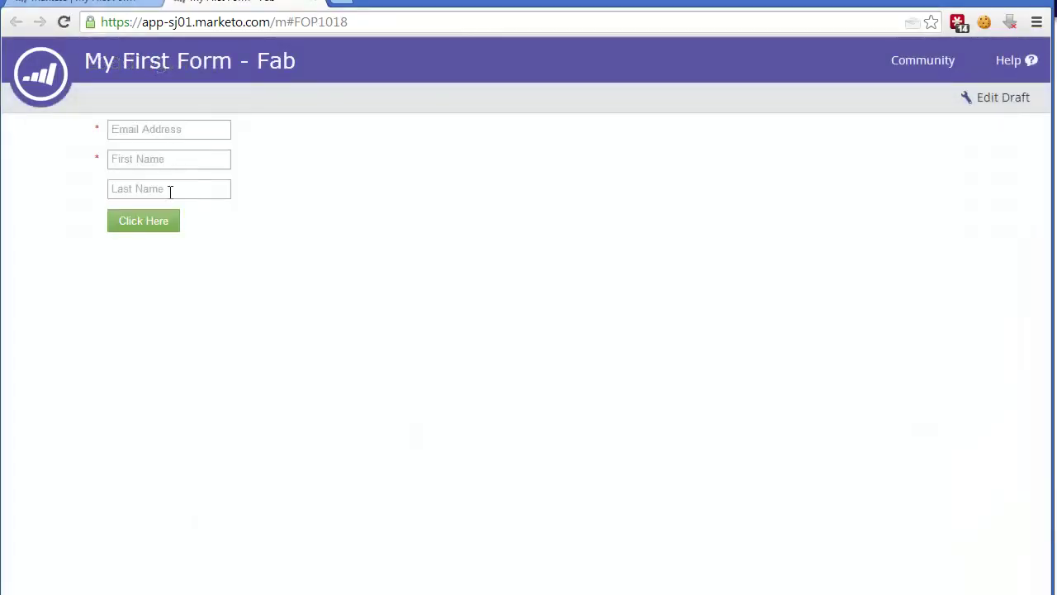
{"action": "left_click", "coordinate": [314, 3]}
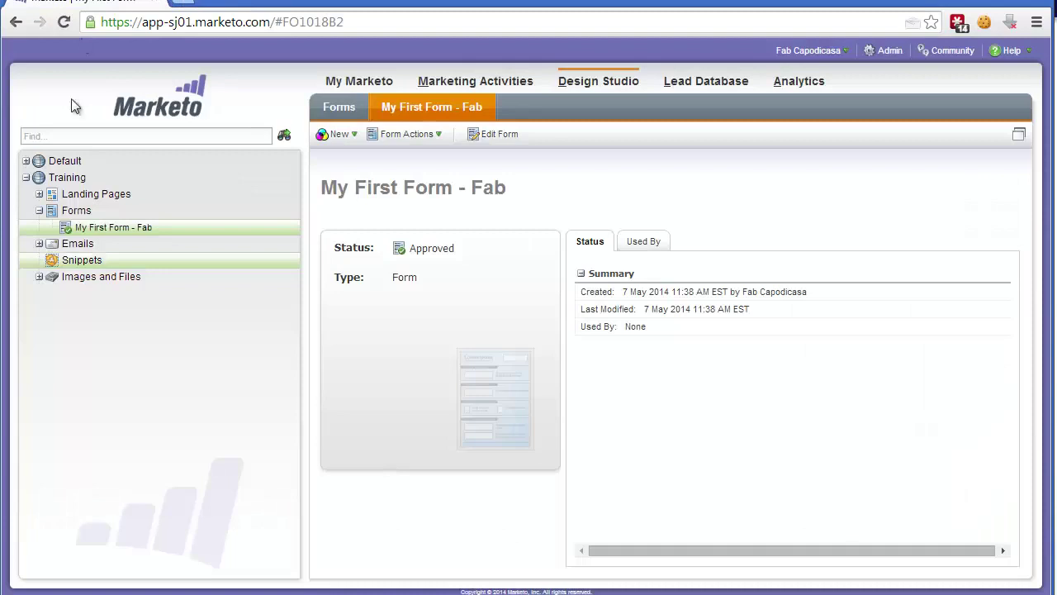
Reopen the form's draft and add the Job Title field
{"action": "right_click", "coordinate": [148, 233]}
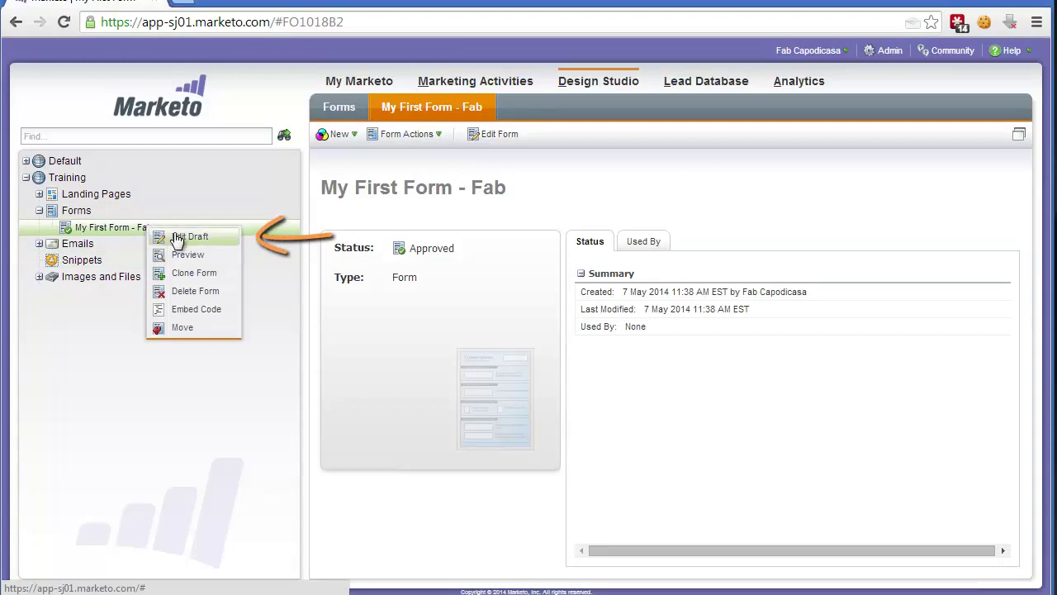
{"action": "left_click", "coordinate": [178, 237]}
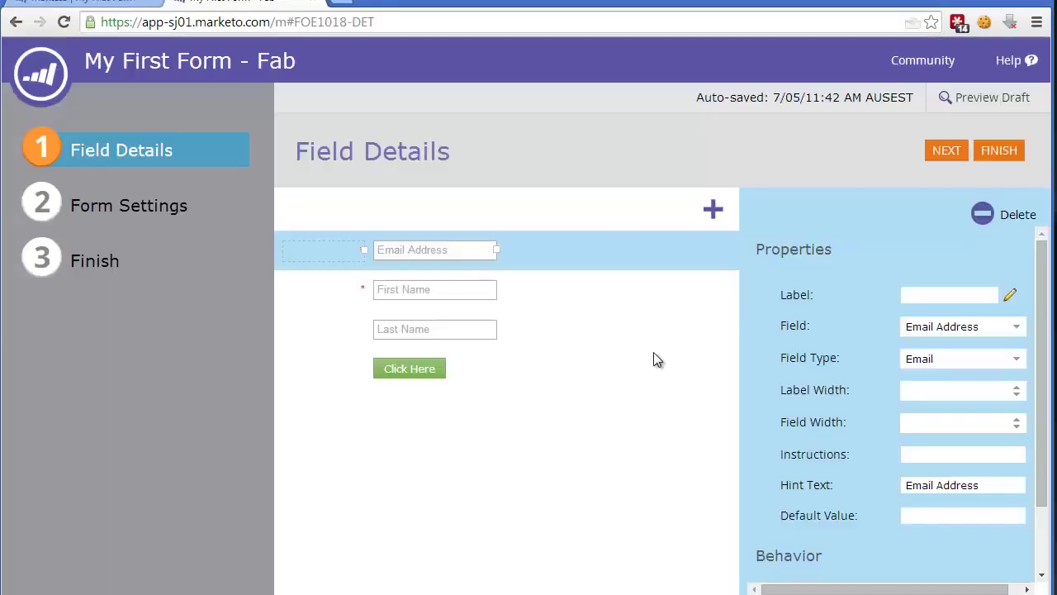
{"action": "left_click", "coordinate": [713, 210]}
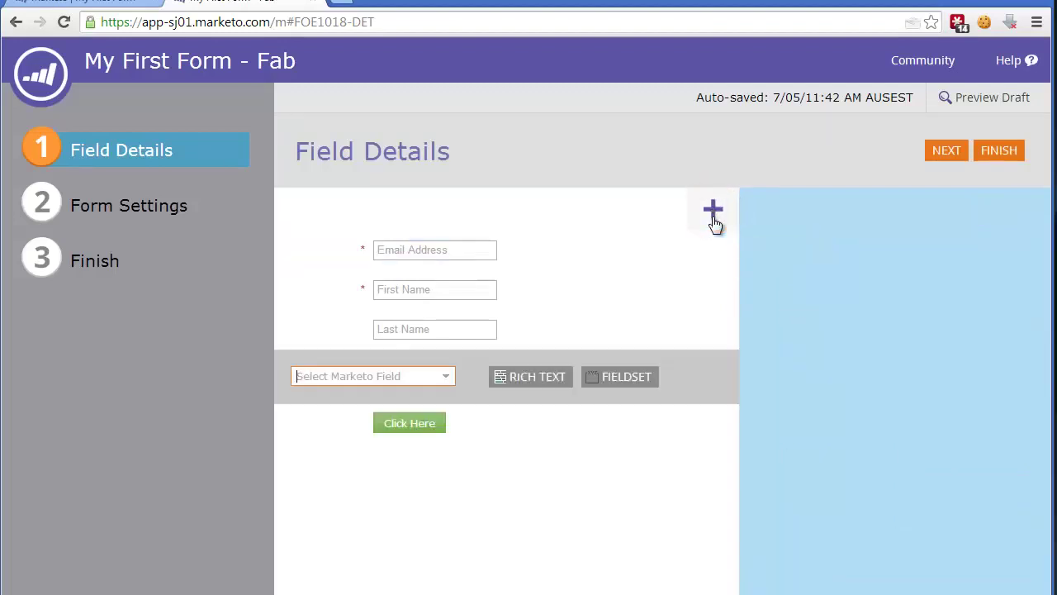
{"action": "left_click", "coordinate": [450, 378]}
{"action": "left_click_drag", "start_coordinate": [465, 147], "coordinate": [462, 125]}
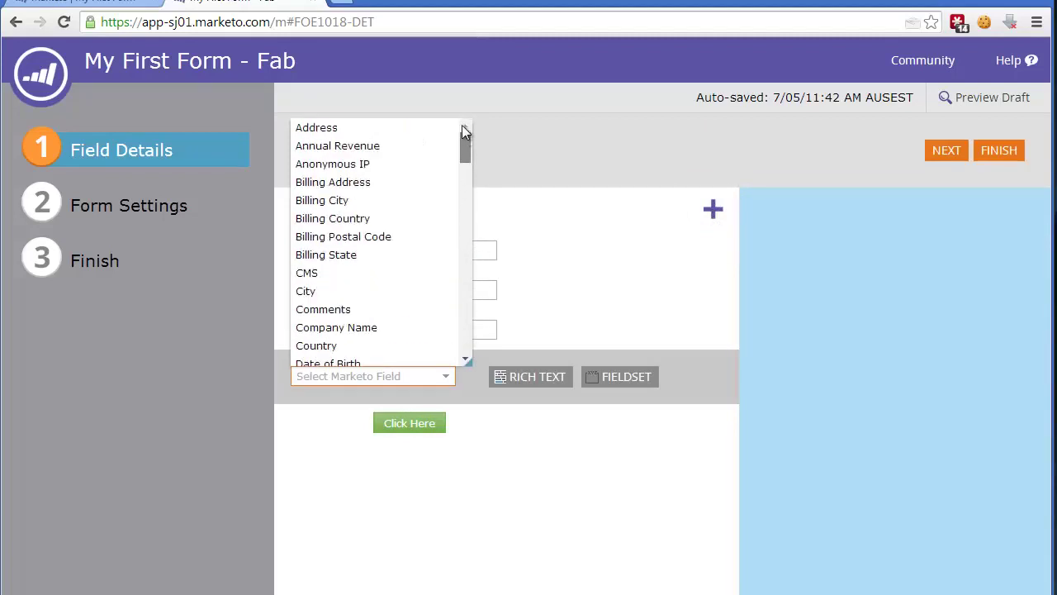
{"action": "type", "text": "Job Title:"}
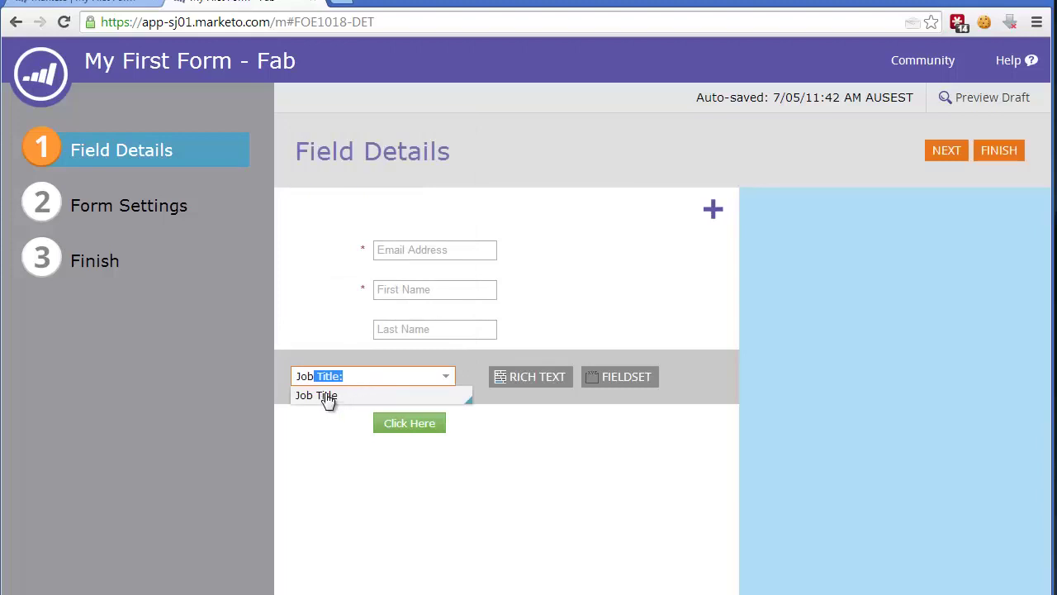
{"action": "left_click", "coordinate": [326, 395]}
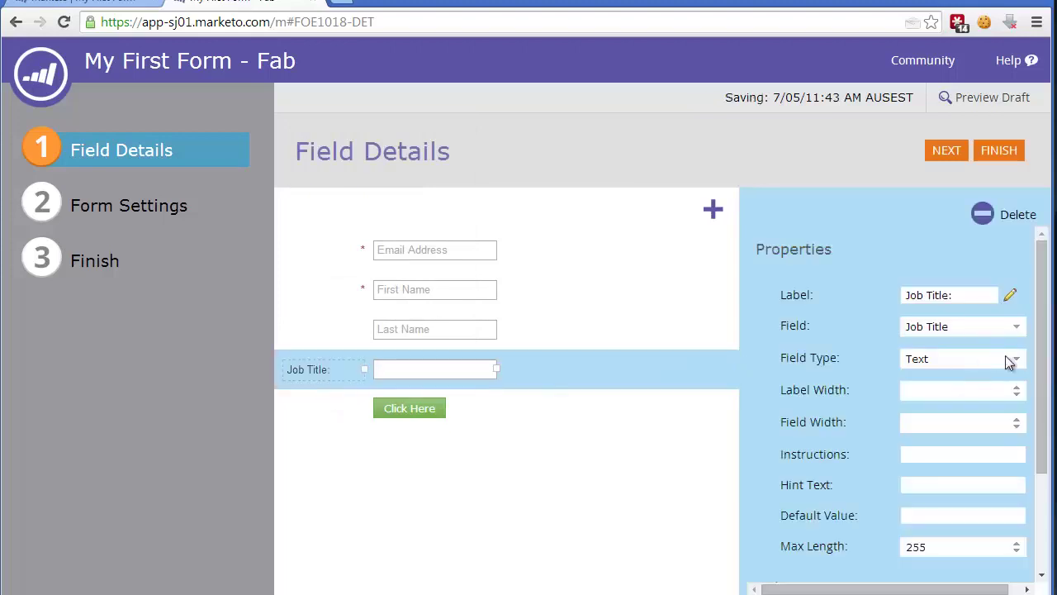
Clear the Job Title label and set its hint text to 'Job Title'
{"action": "left_click", "coordinate": [955, 294]}
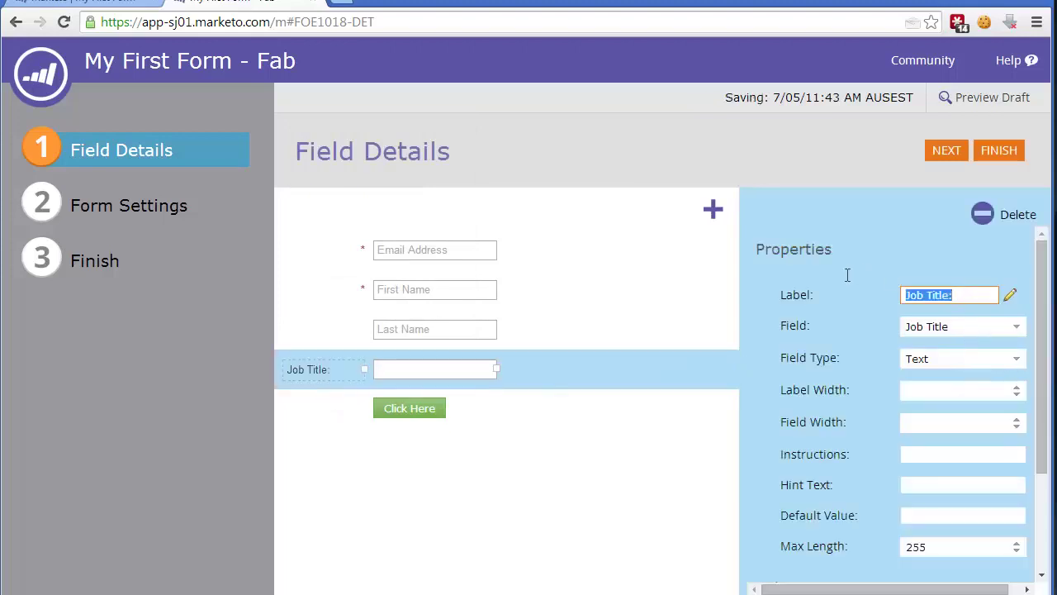
{"action": "key", "text": "BackSpace"}
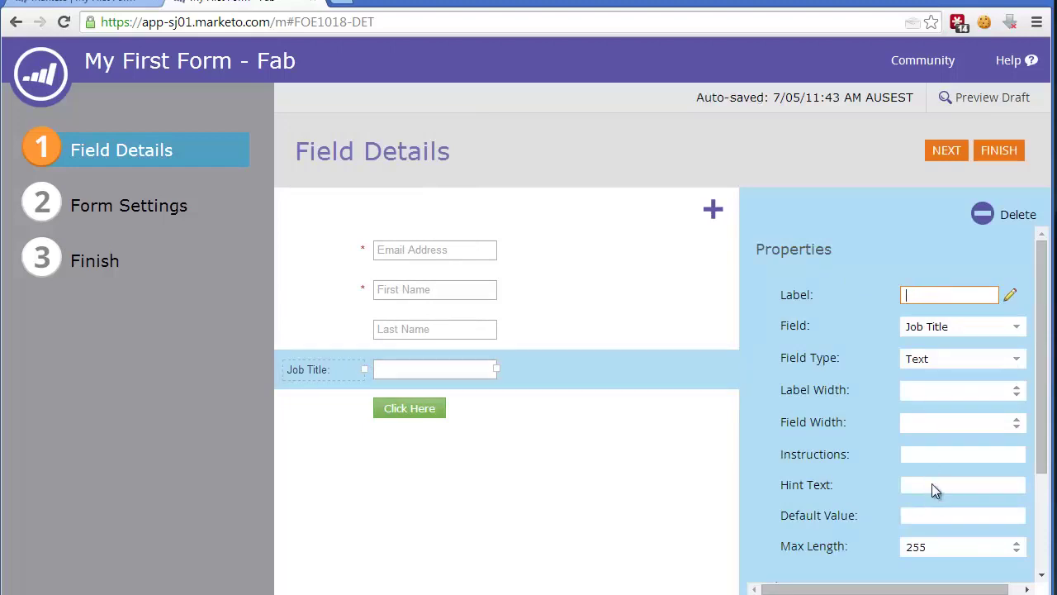
{"action": "left_click", "coordinate": [933, 485]}
{"action": "type", "text": "Job Title"}
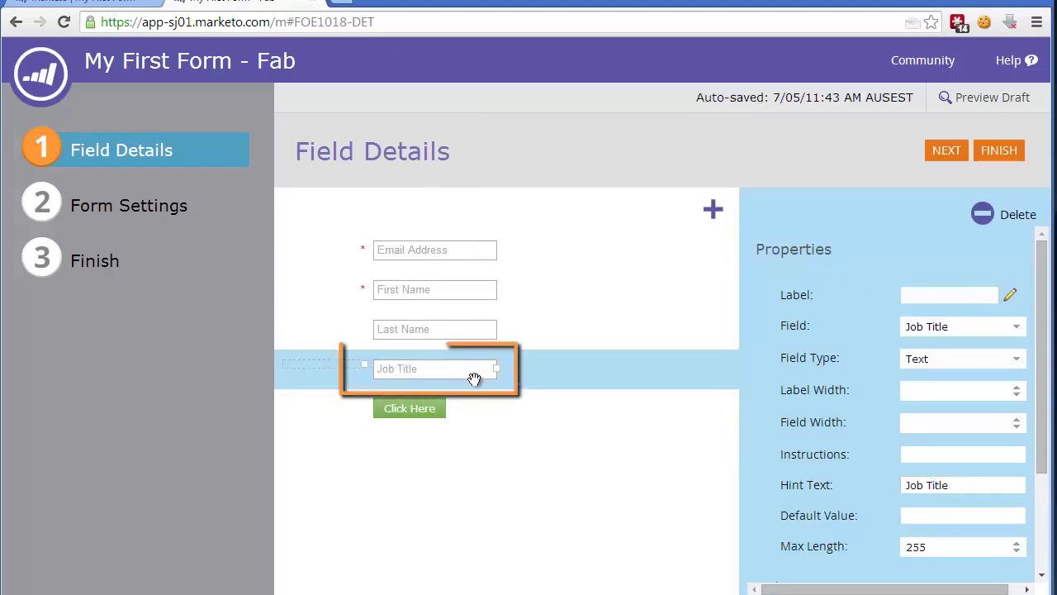
Change the Job Title field type from text box to Select
{"action": "scroll", "coordinate": [1047, 344], "scroll_direction": "down", "scroll_amount": 1}
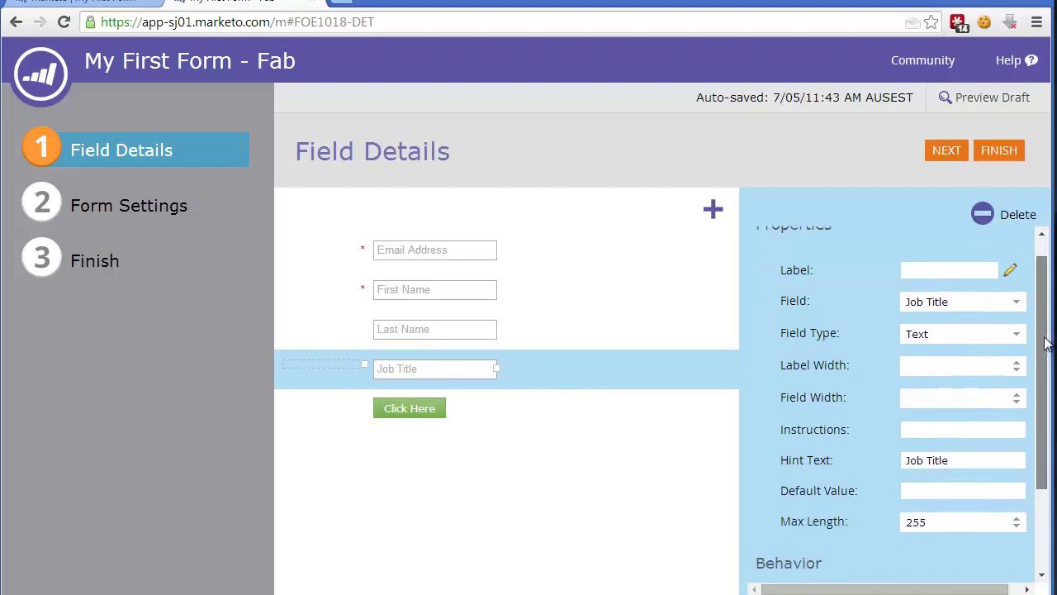
{"action": "left_click_drag", "start_coordinate": [1048, 344], "coordinate": [1047, 426]}
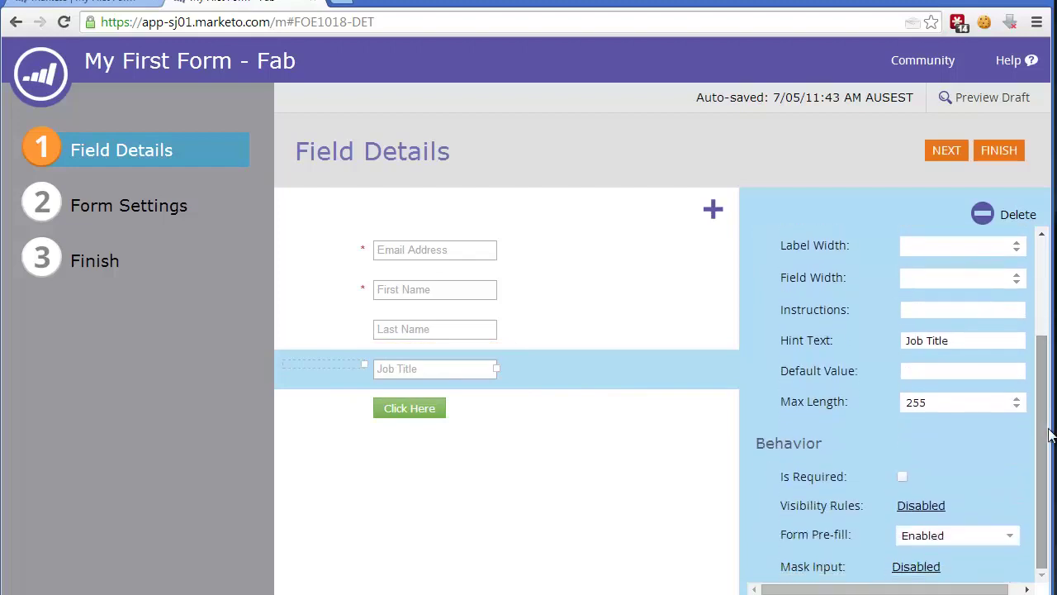
{"action": "scroll", "coordinate": [1051, 436], "scroll_direction": "up", "scroll_amount": 3}
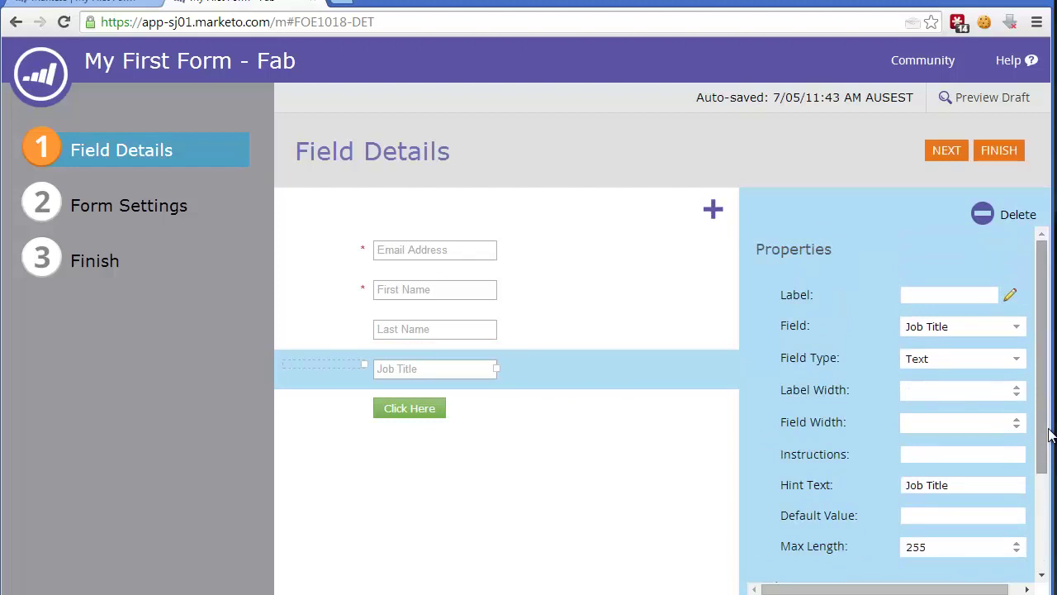
{"action": "left_click", "coordinate": [946, 359]}
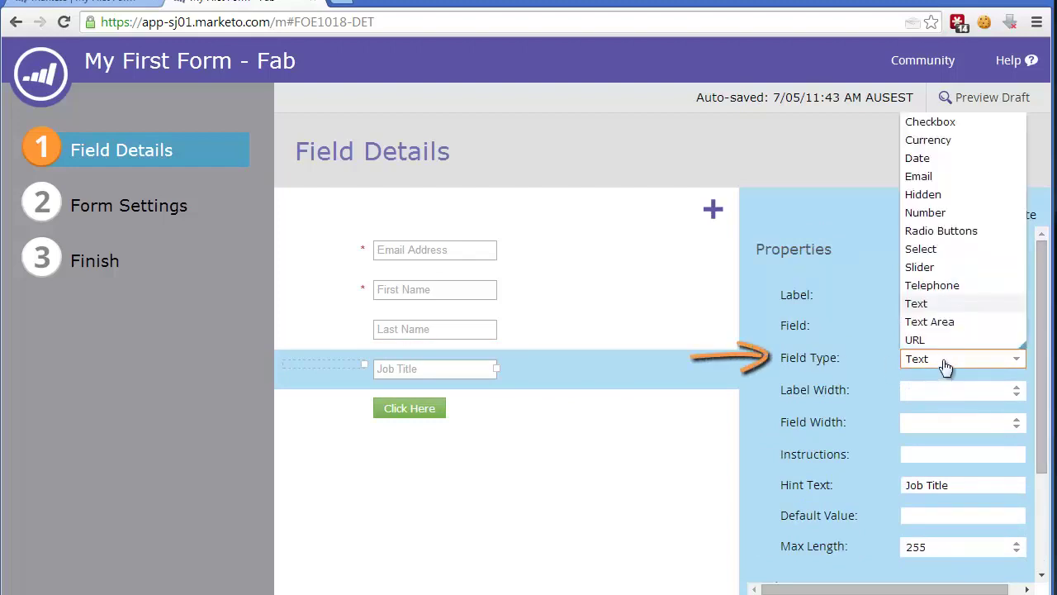
{"action": "left_click", "coordinate": [923, 249]}
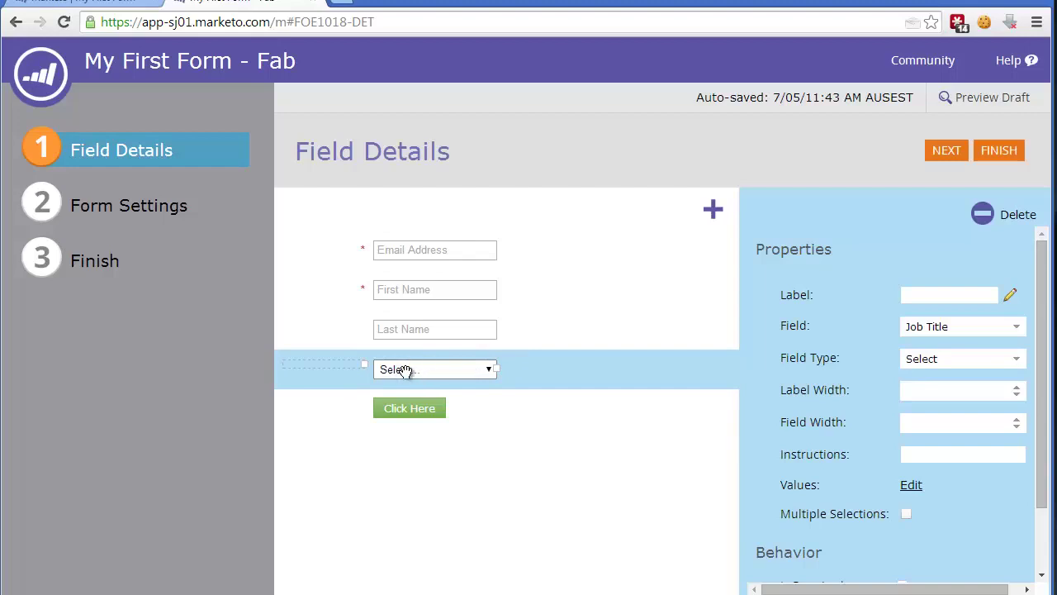
Enter the dropdown values Select Job Function..., Marketing Manager, Marketing Operations and Other
{"action": "left_click", "coordinate": [911, 487]}
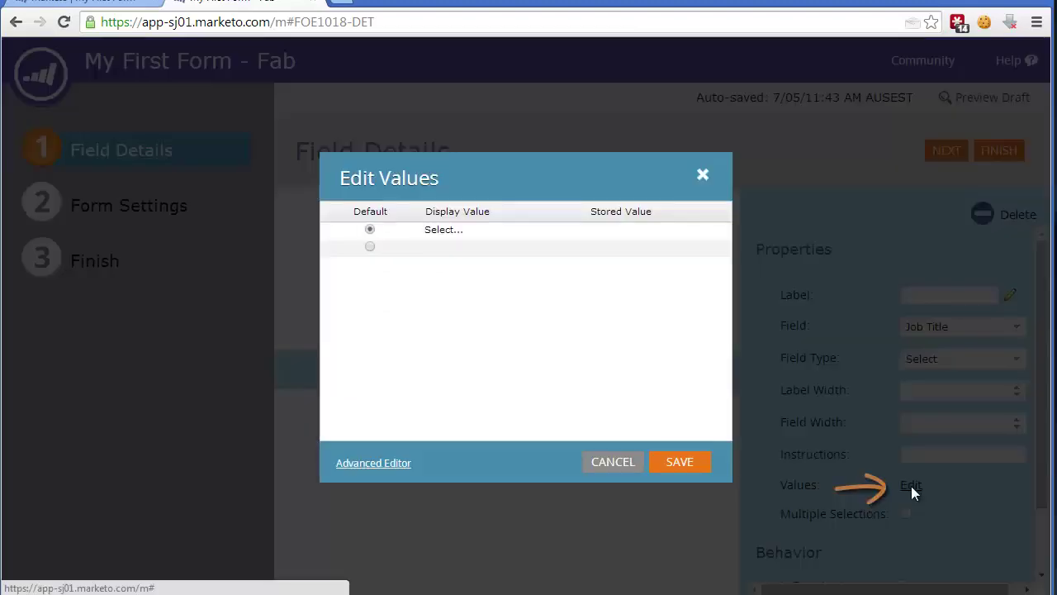
{"action": "left_click", "coordinate": [451, 231]}
{"action": "left_click", "coordinate": [452, 232]}
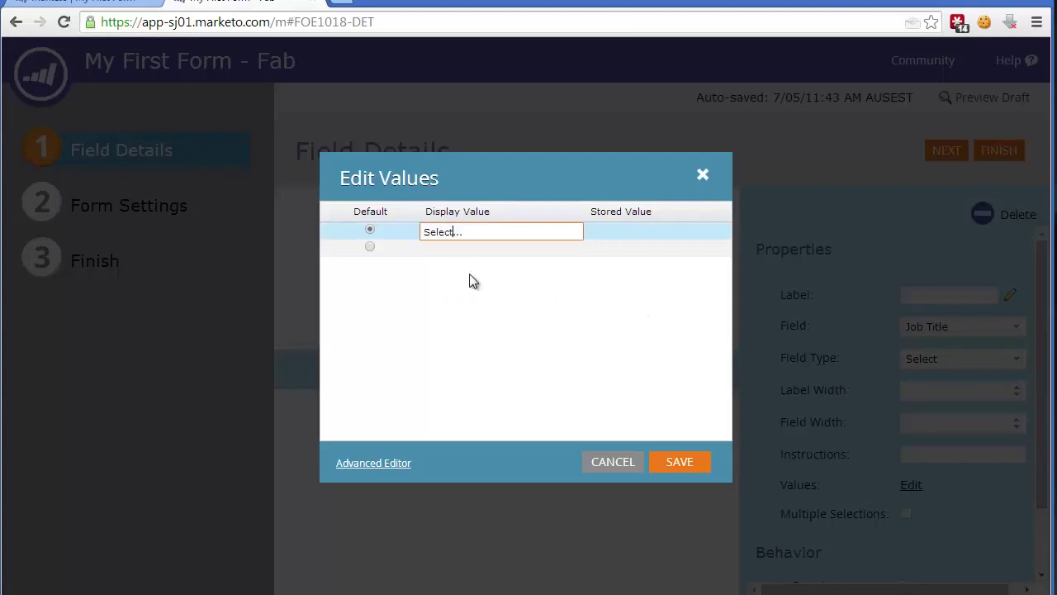
{"action": "type", "text": "Tob Function"}
{"action": "key", "text": "Return"}
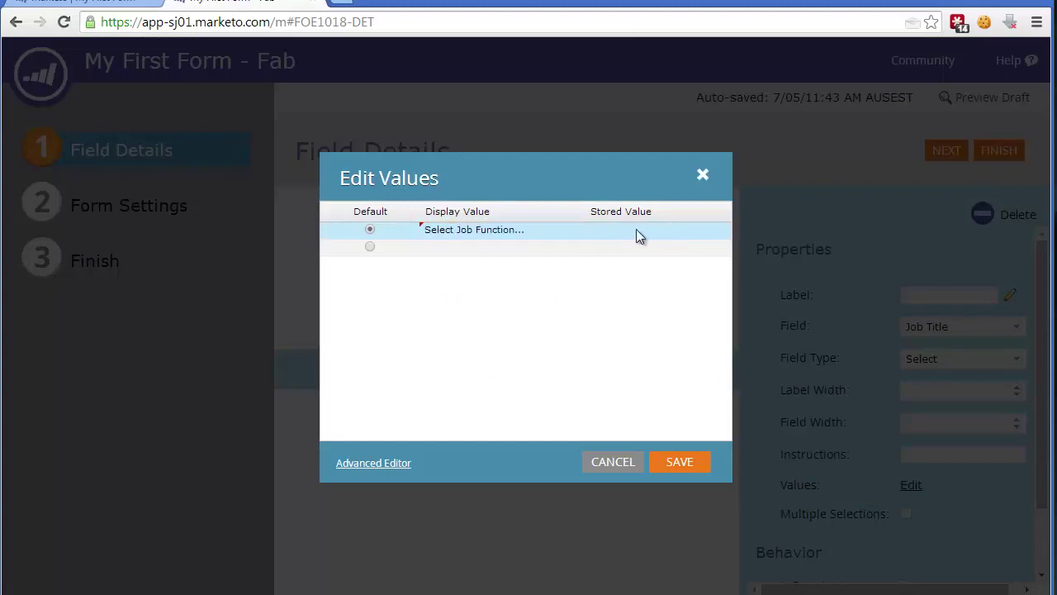
{"action": "left_click", "coordinate": [482, 249]}
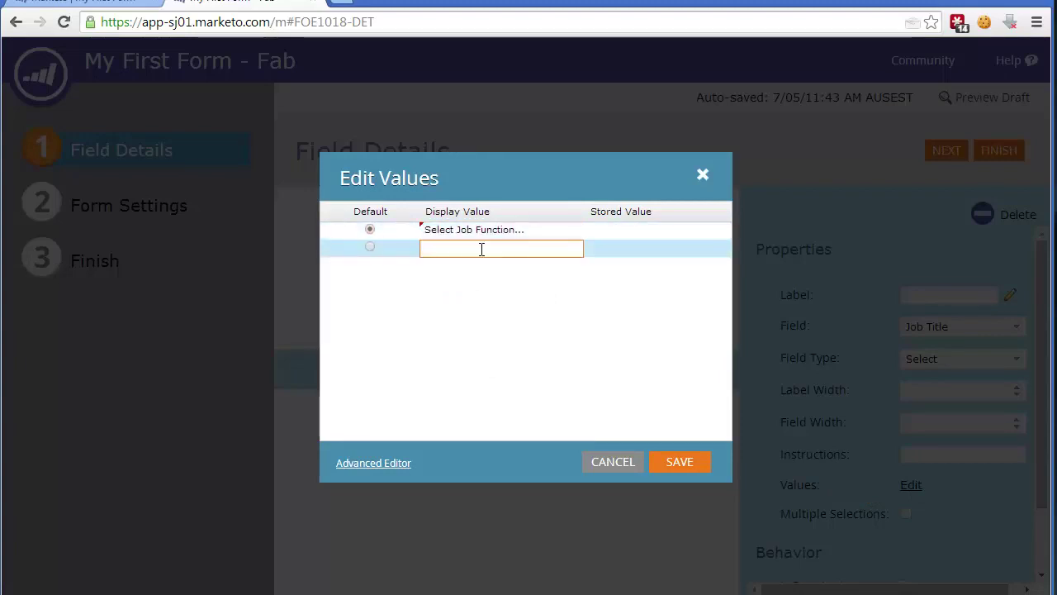
{"action": "type", "text": "Marketing Manager"}
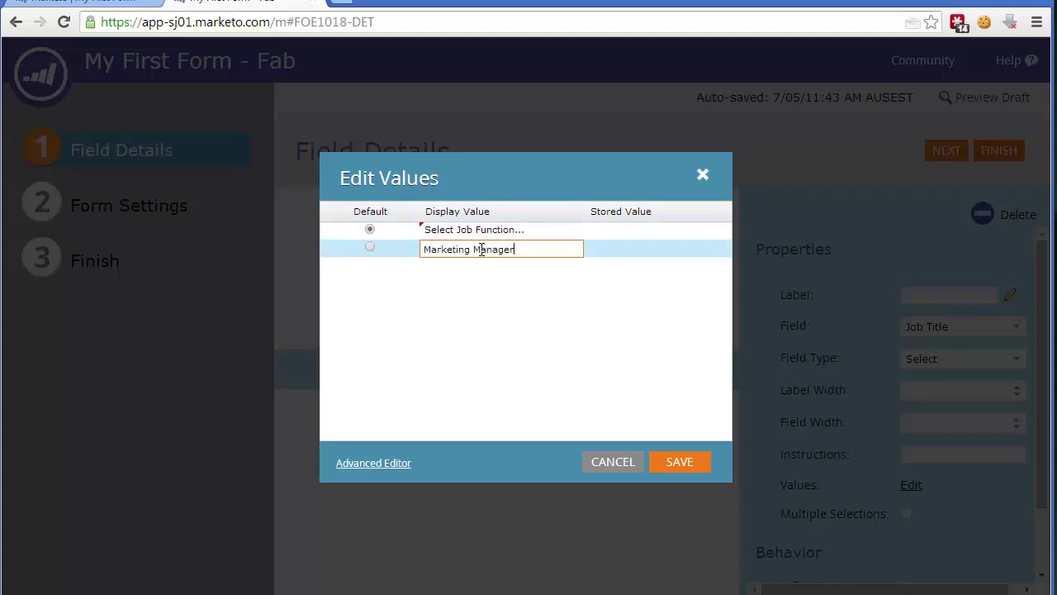
{"action": "left_click", "coordinate": [459, 266]}
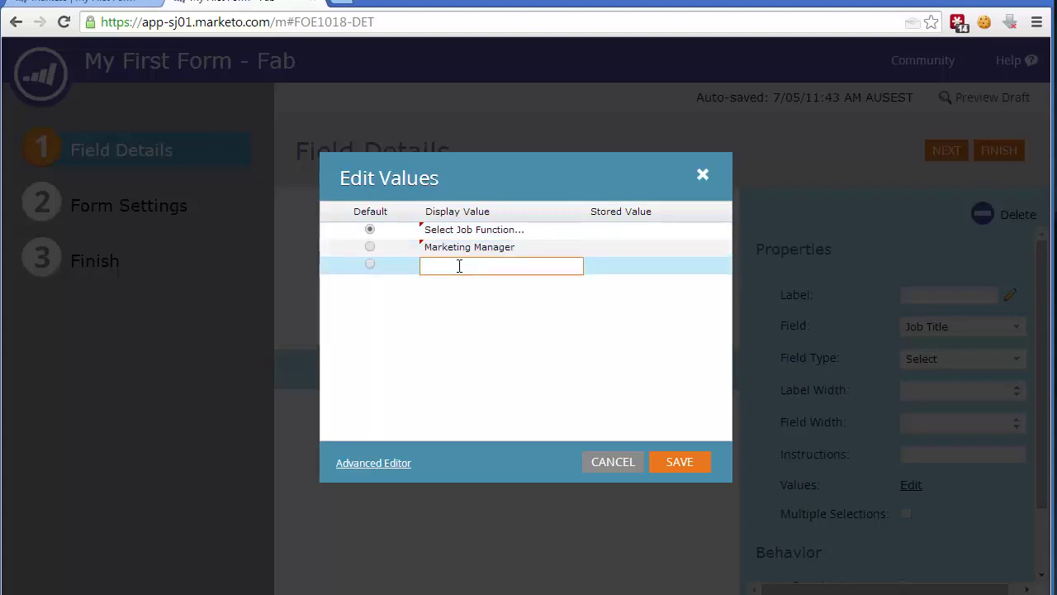
{"action": "type", "text": "Marketing Operations"}
{"action": "key", "text": "Return"}
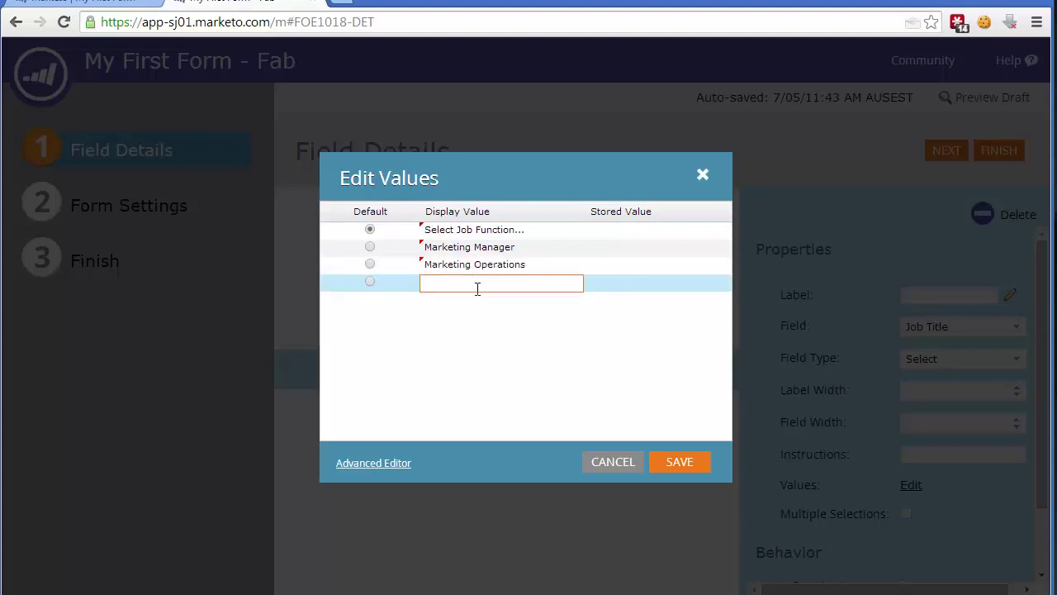
{"action": "type", "text": "Other"}
Store Marketing Manager as 'Marketing Executive', leave Marketing Operations' stored value empty, and save
{"action": "left_click", "coordinate": [660, 245]}
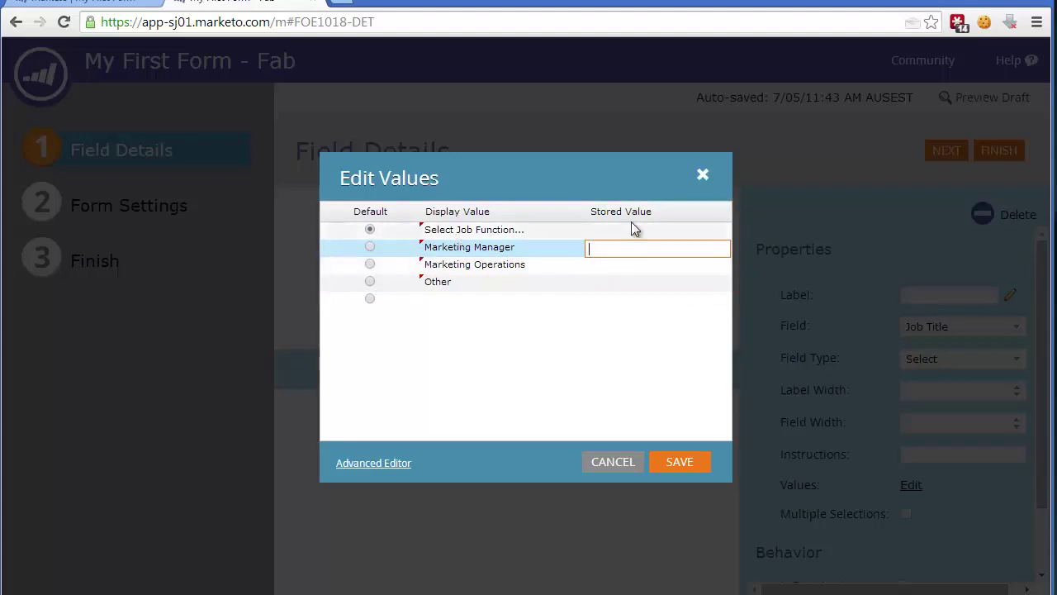
{"action": "type", "text": "Marketing Executive"}
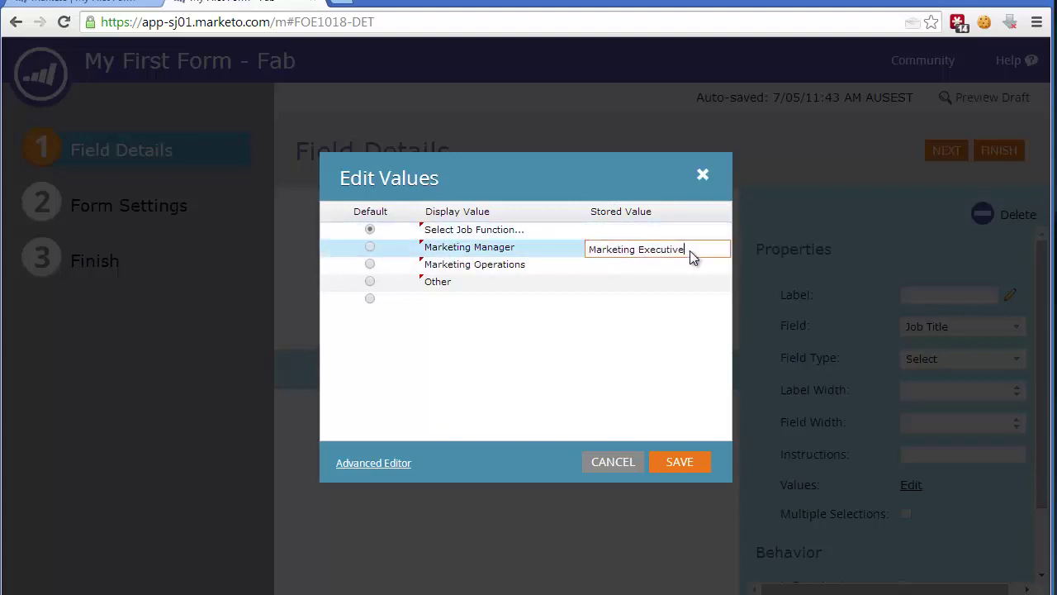
{"action": "key", "text": "Return"}
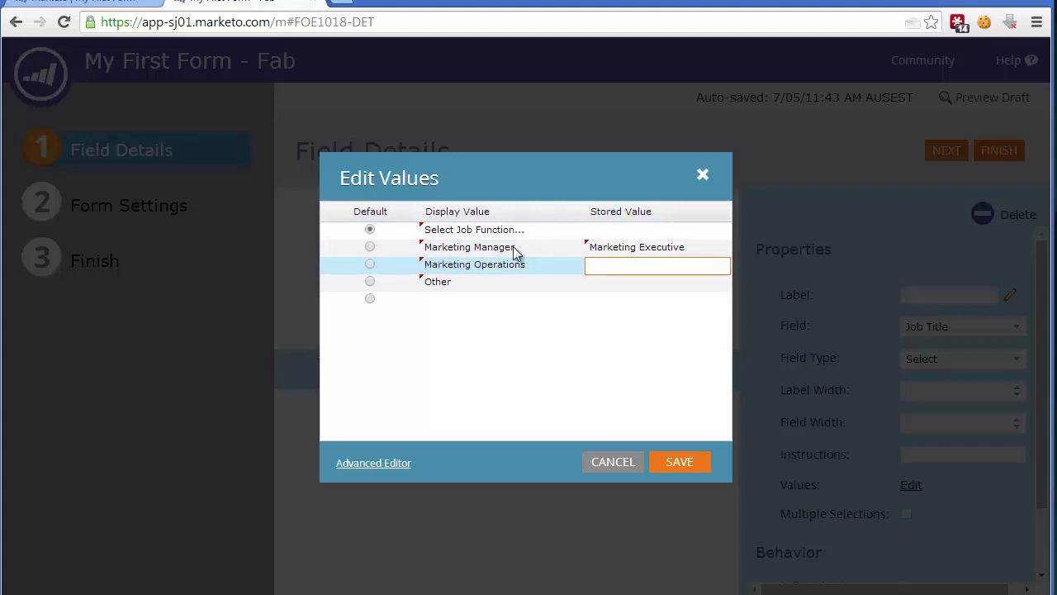
{"action": "left_click", "coordinate": [582, 356]}
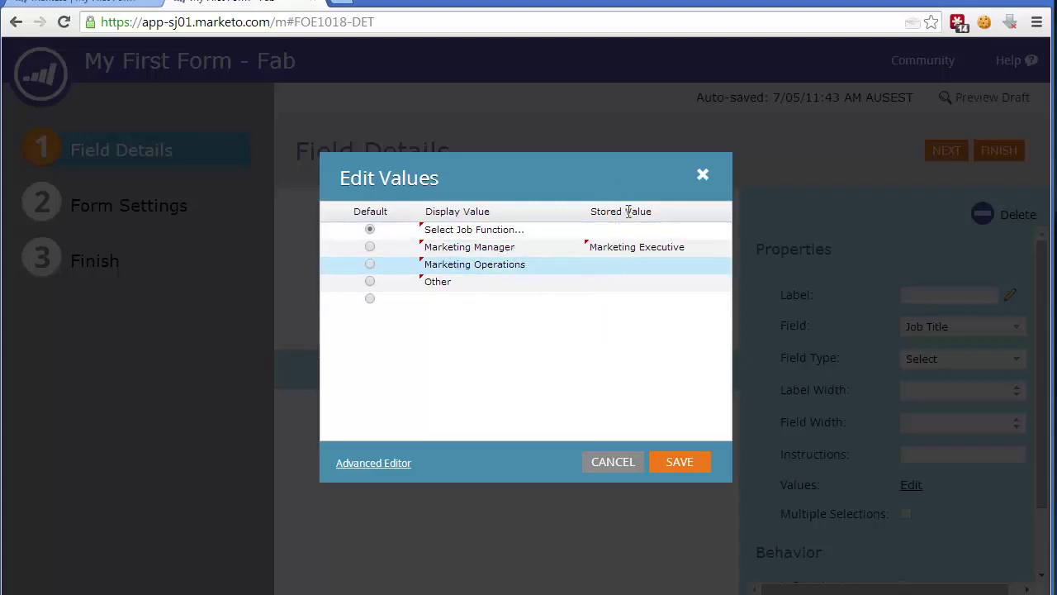
{"action": "left_click", "coordinate": [679, 462]}
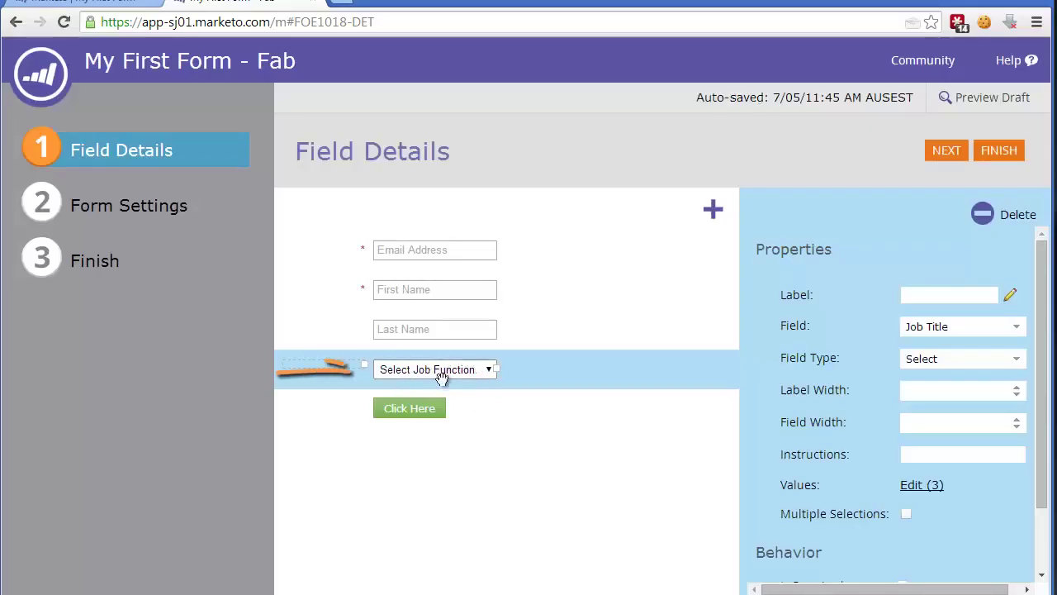
Reopen the three dropdown values to verify them and save again
{"action": "scroll", "coordinate": [887, 458], "scroll_direction": "down", "scroll_amount": 1}
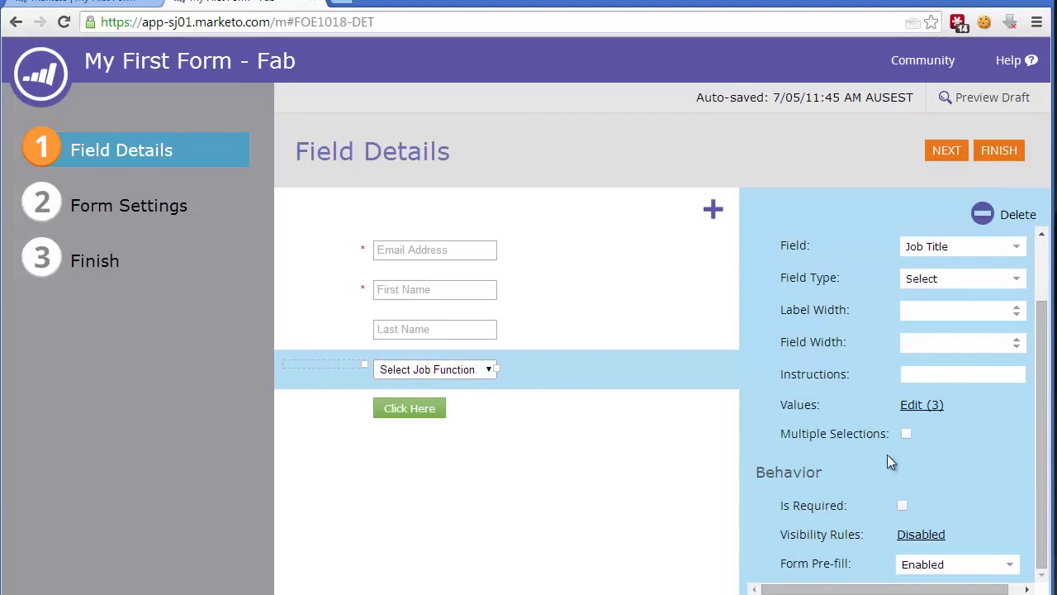
{"action": "left_click", "coordinate": [921, 406]}
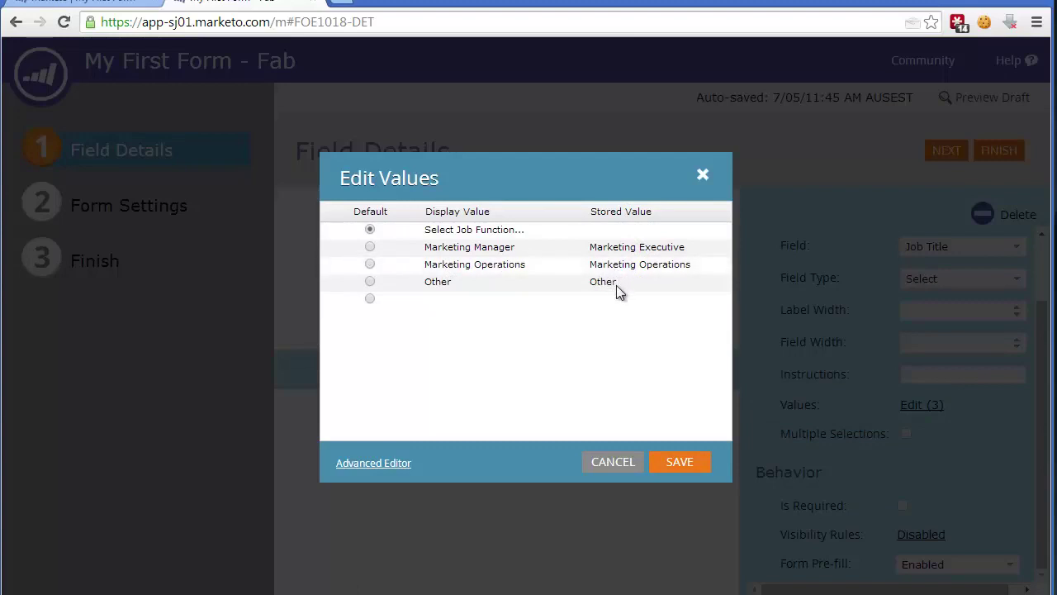
{"action": "left_click", "coordinate": [685, 464]}
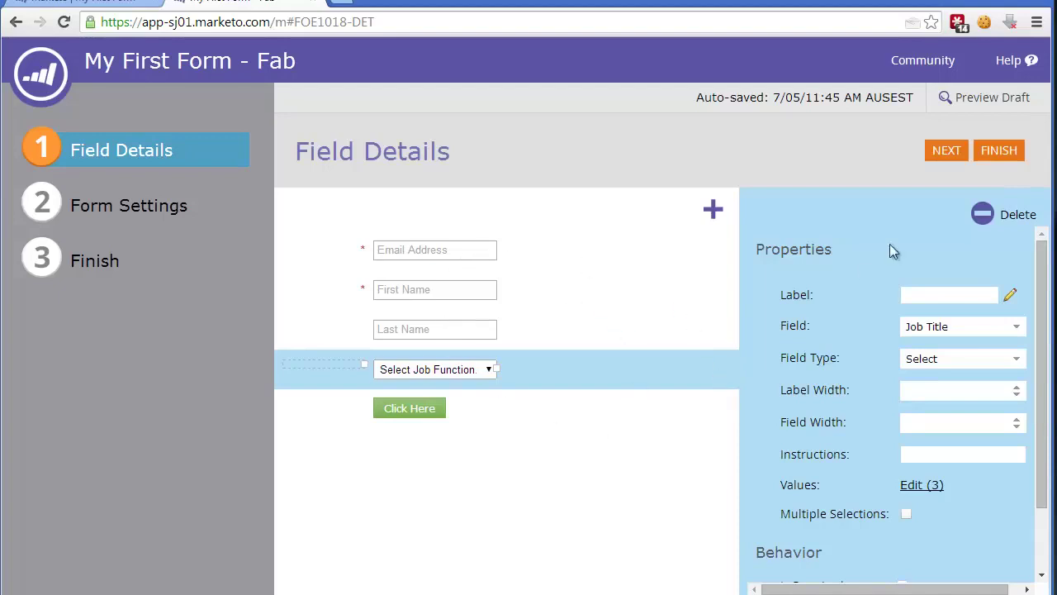
Preview the Inset, Glow, Round and Dark themes, then settle on Inset
{"action": "left_click", "coordinate": [945, 151]}
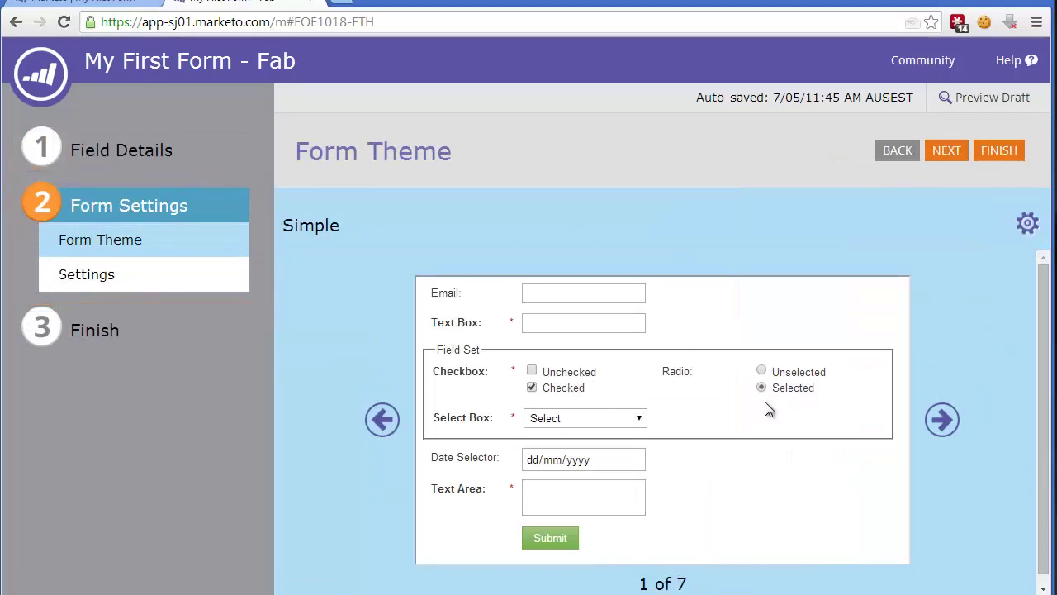
{"action": "scroll", "coordinate": [768, 408], "scroll_direction": "down", "scroll_amount": 1}
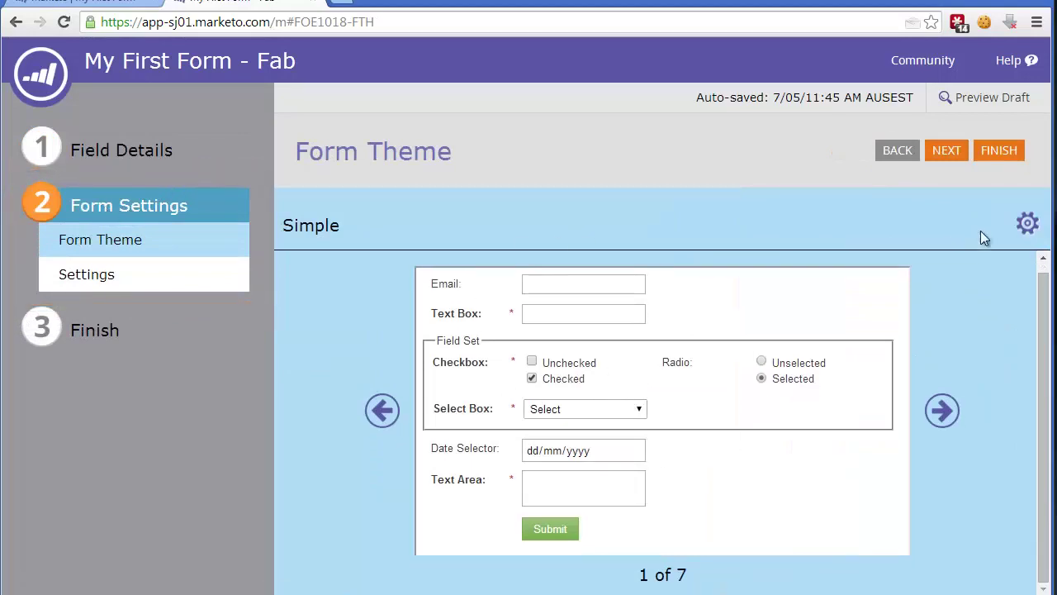
{"action": "left_click", "coordinate": [946, 153]}
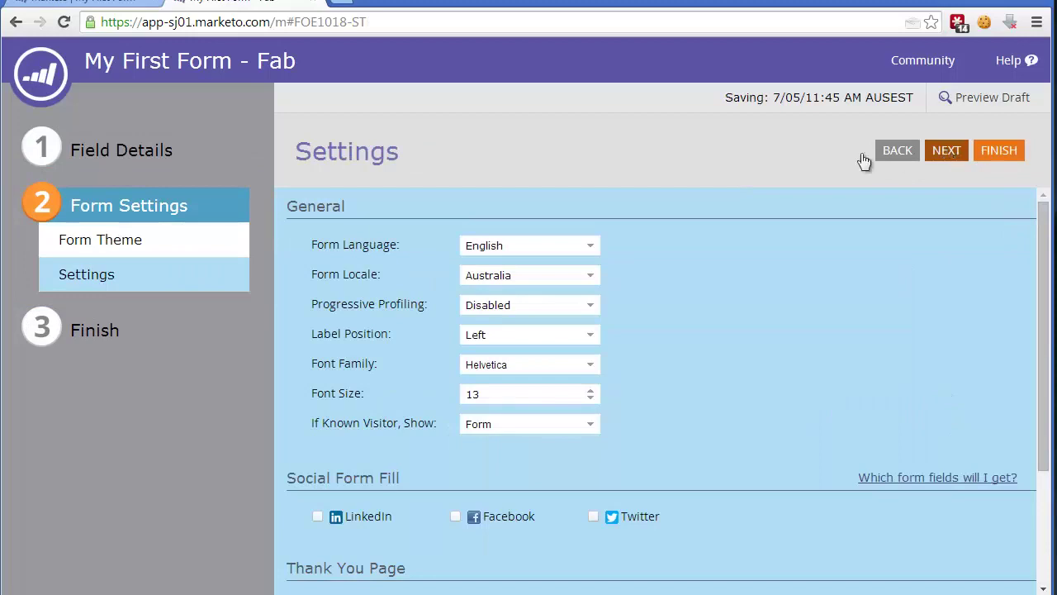
{"action": "left_click", "coordinate": [95, 252]}
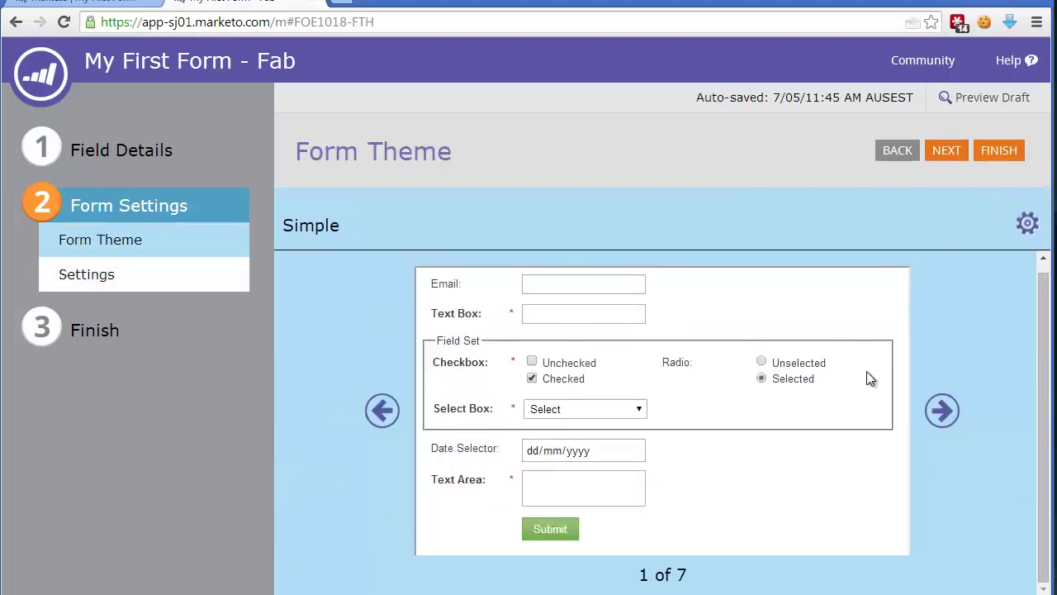
{"action": "left_click", "coordinate": [942, 411]}
{"action": "left_click", "coordinate": [941, 413]}
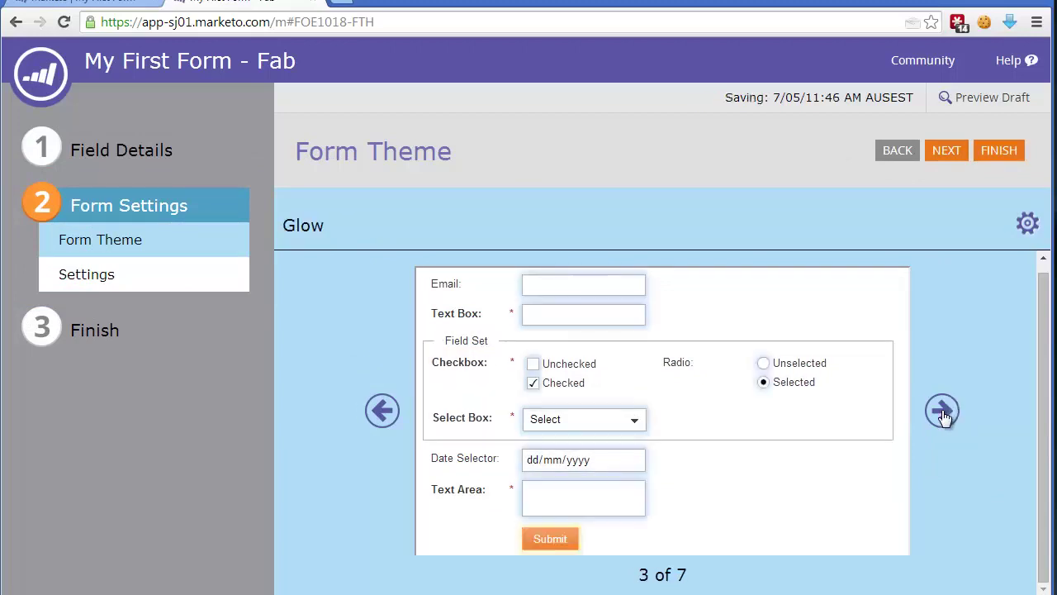
{"action": "left_click", "coordinate": [943, 412]}
{"action": "left_click", "coordinate": [942, 412]}
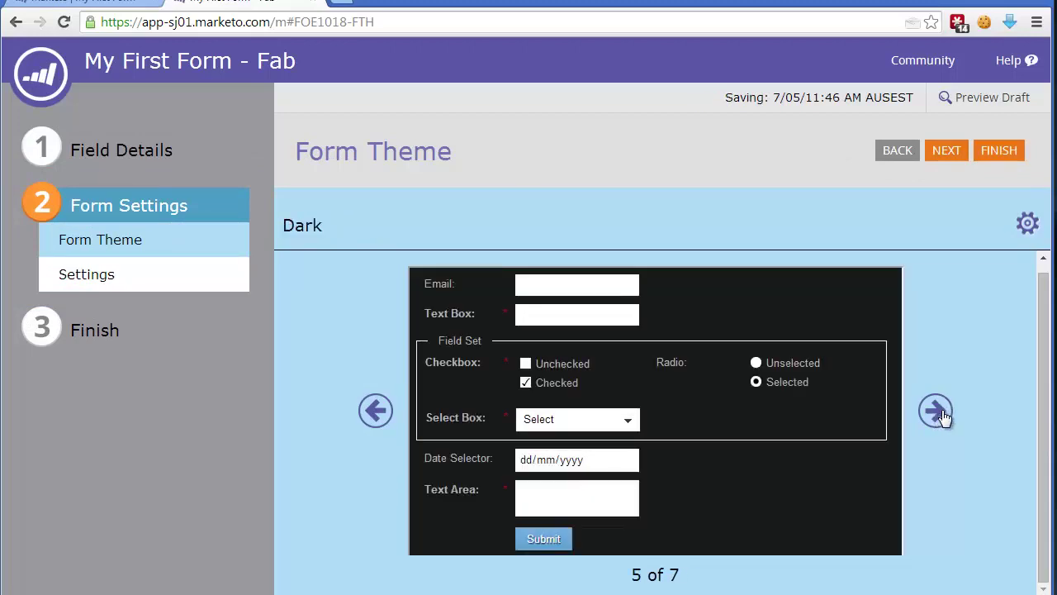
{"action": "left_click", "coordinate": [382, 411]}
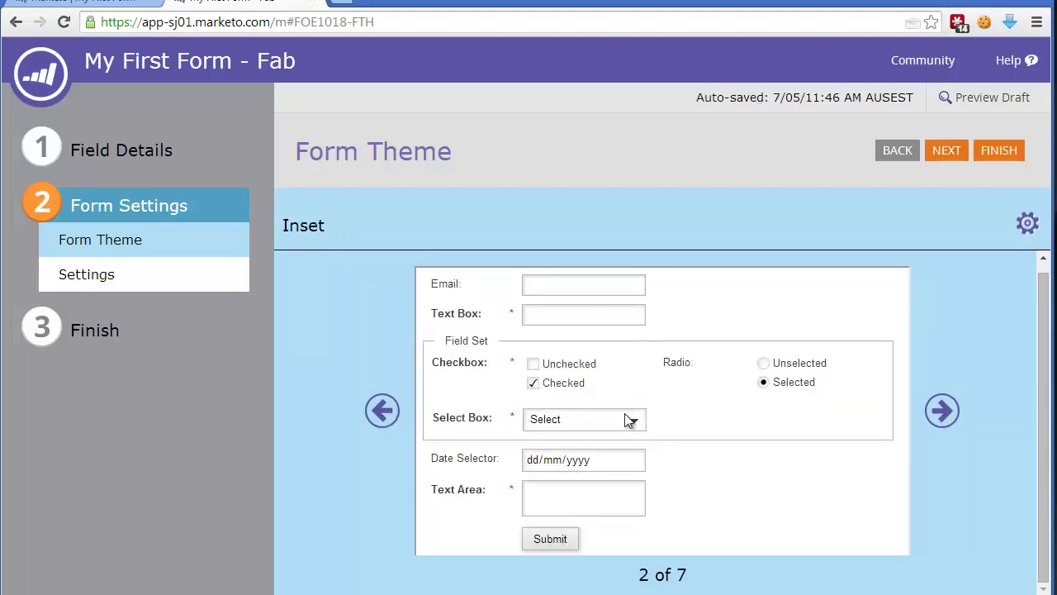
Keep Helvetica font, Progressive Profiling disabled and Stay on page follow-up, then proceed to Finish
{"action": "left_click", "coordinate": [946, 151]}
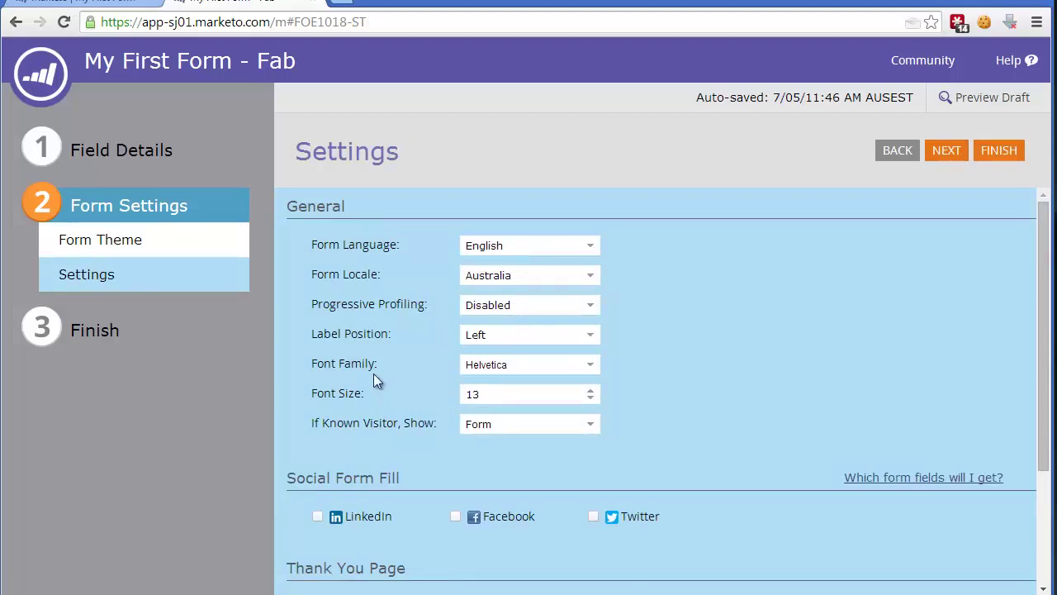
{"action": "left_click", "coordinate": [589, 370]}
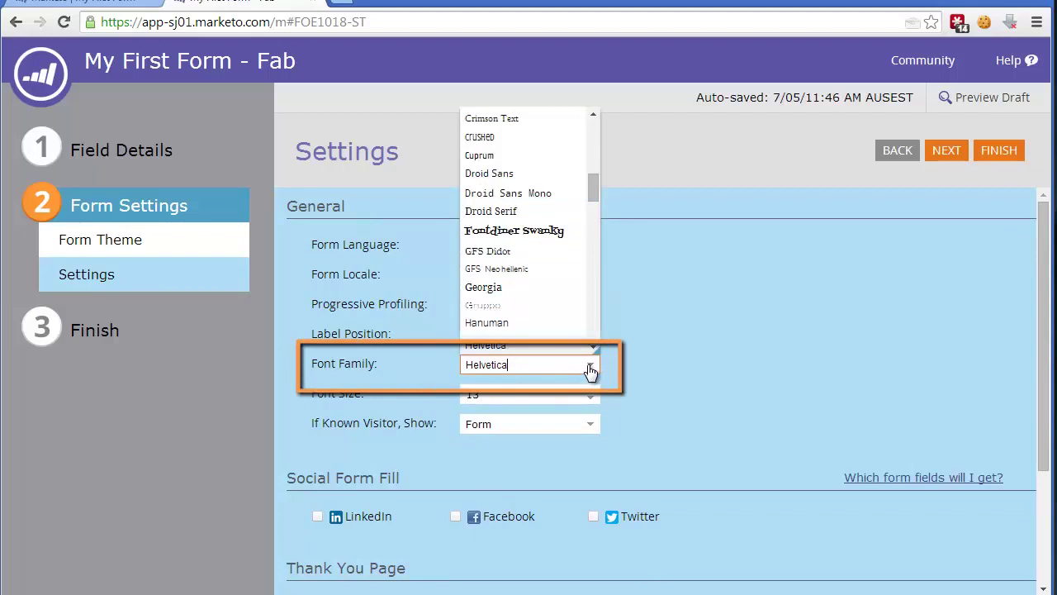
{"action": "left_click", "coordinate": [591, 370]}
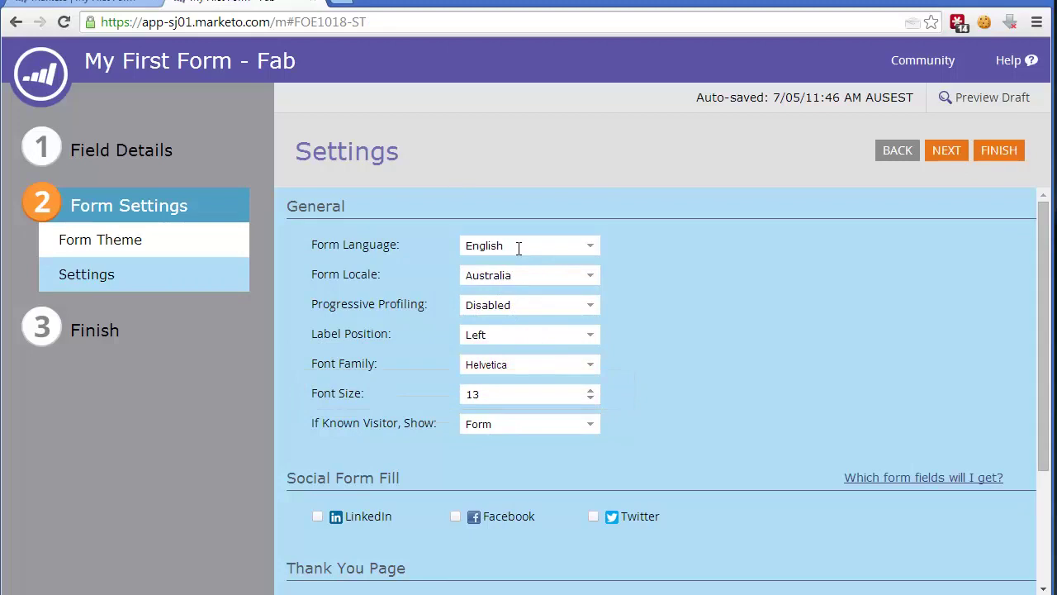
{"action": "left_click", "coordinate": [584, 312]}
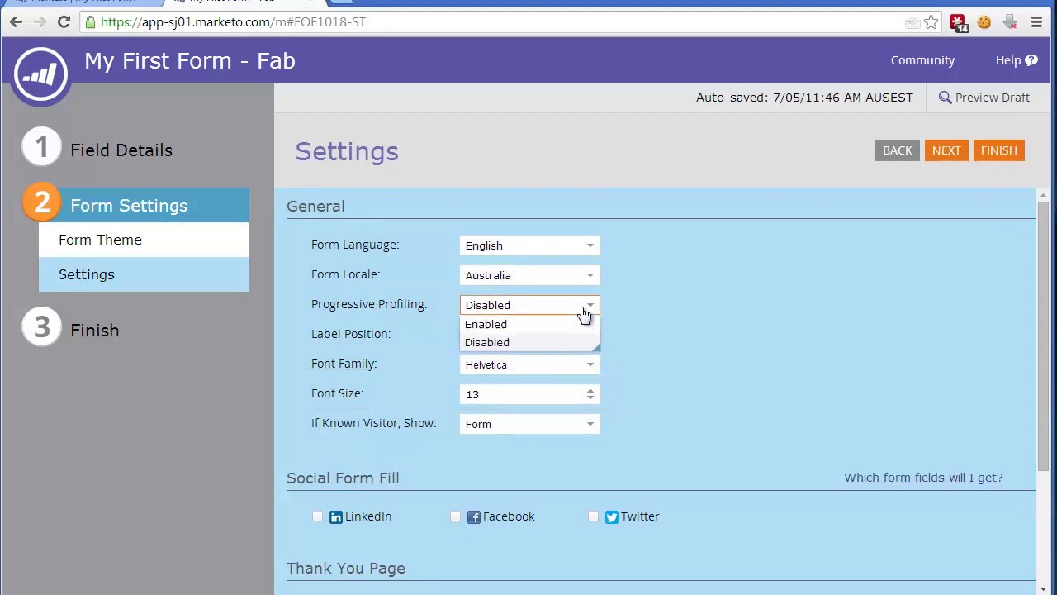
{"action": "left_click", "coordinate": [583, 313]}
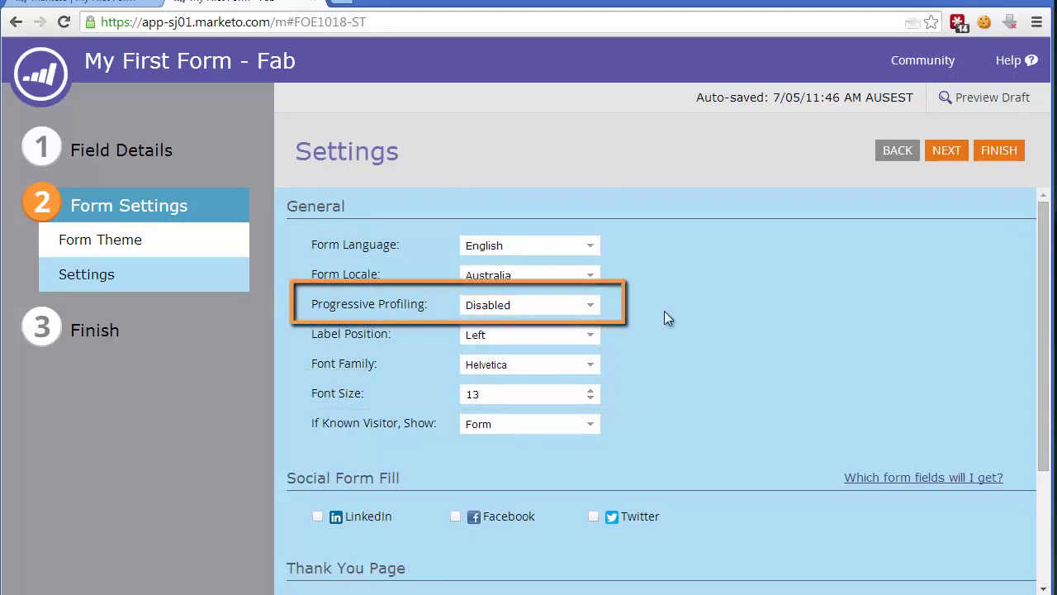
{"action": "scroll", "coordinate": [421, 404], "scroll_direction": "down", "scroll_amount": 2}
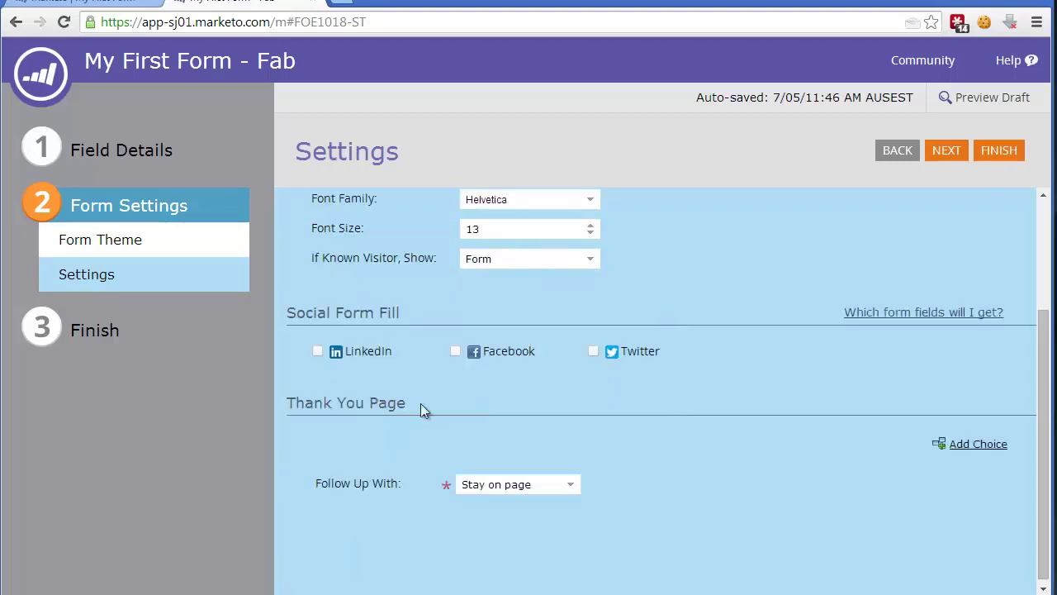
{"action": "left_click", "coordinate": [570, 493]}
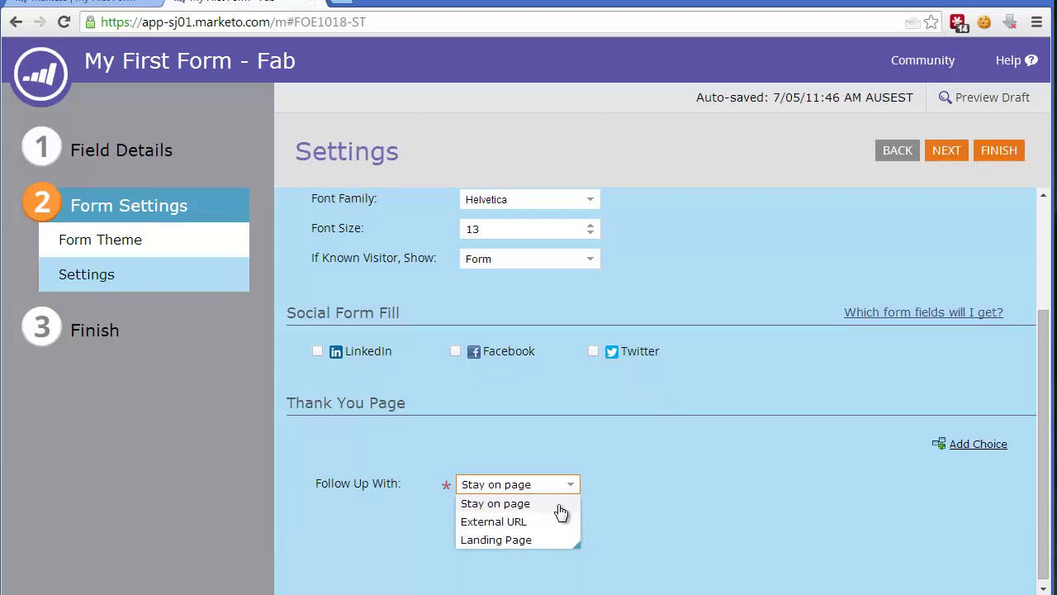
{"action": "left_click", "coordinate": [475, 505]}
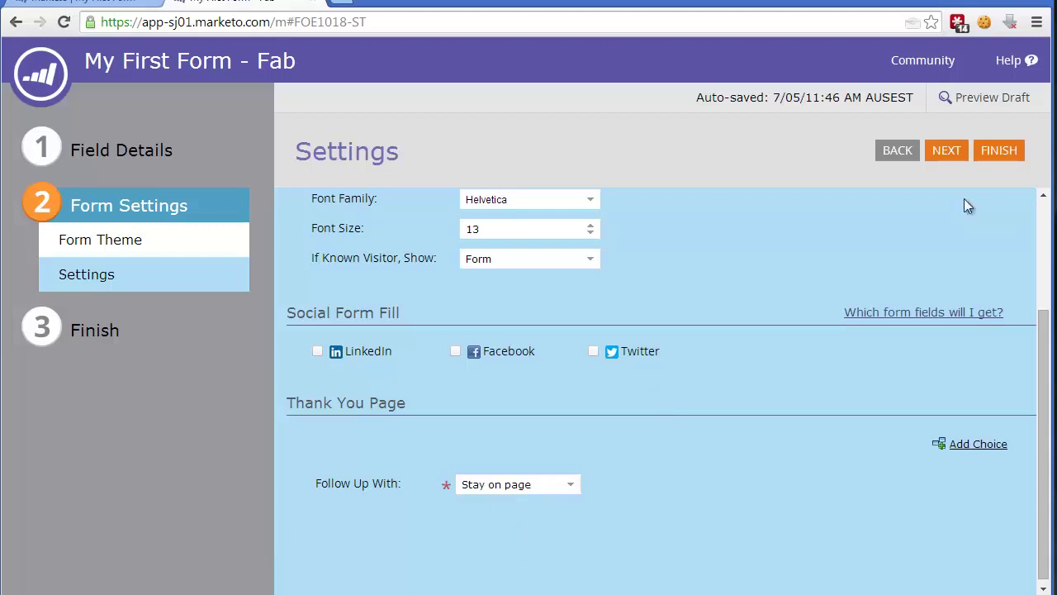
{"action": "left_click", "coordinate": [947, 152]}
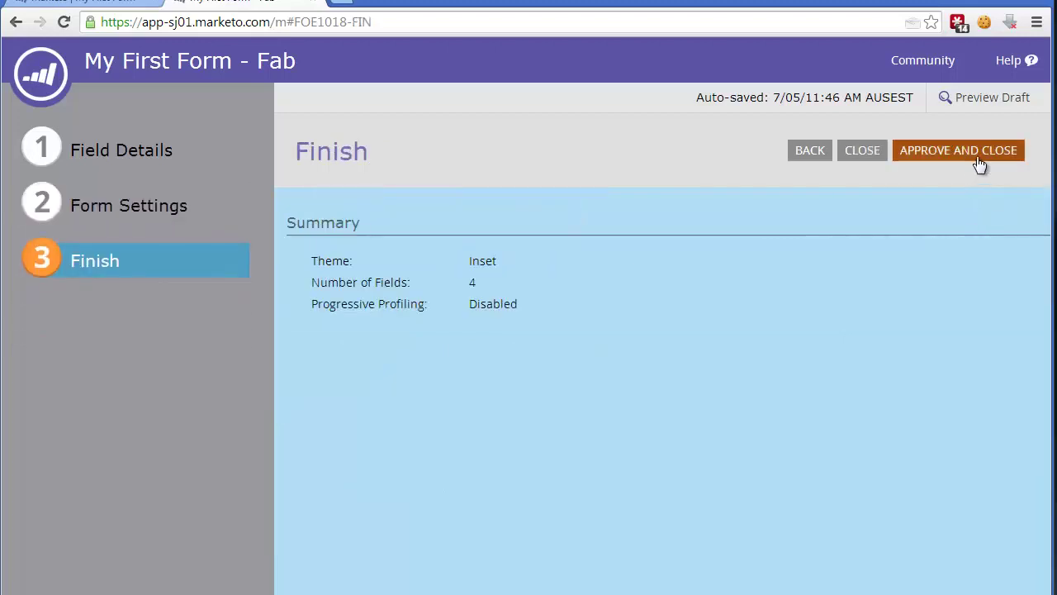
Approve and close the form, then preview it from the Design Studio tree
{"action": "left_click", "coordinate": [960, 154]}
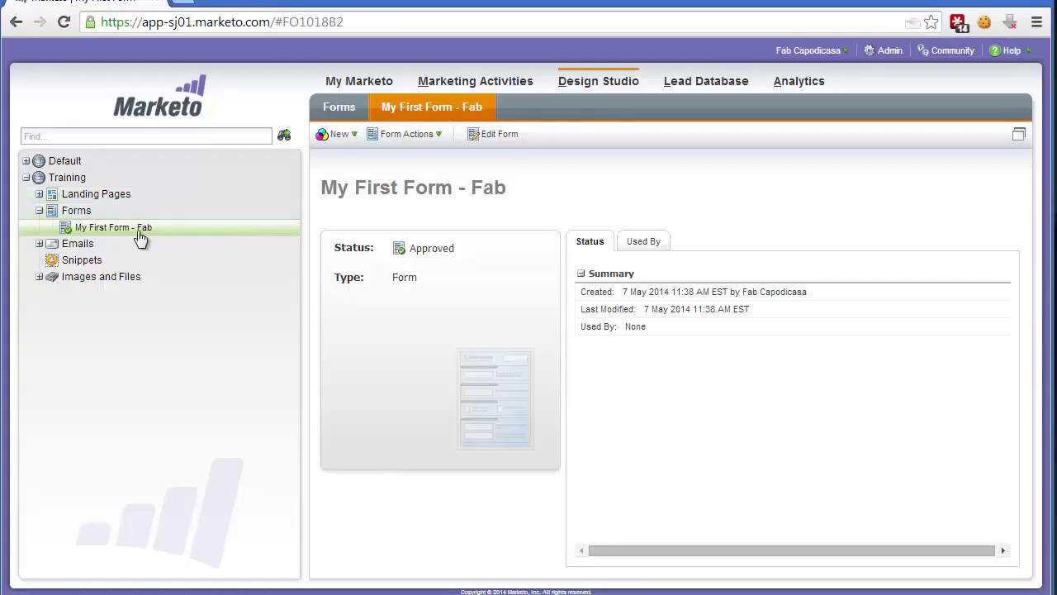
{"action": "right_click", "coordinate": [118, 237]}
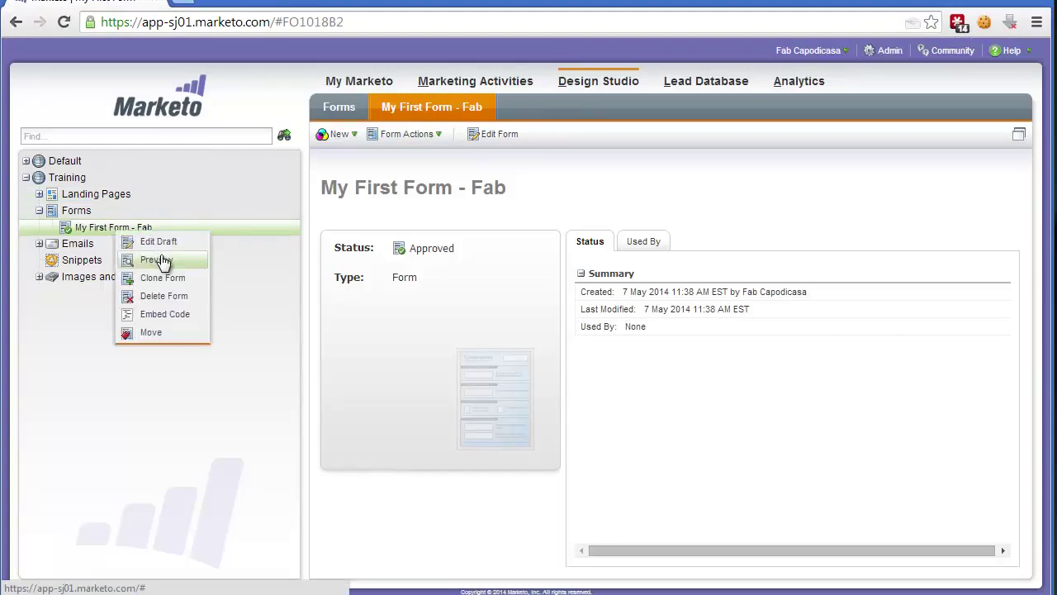
{"action": "left_click", "coordinate": [161, 261]}
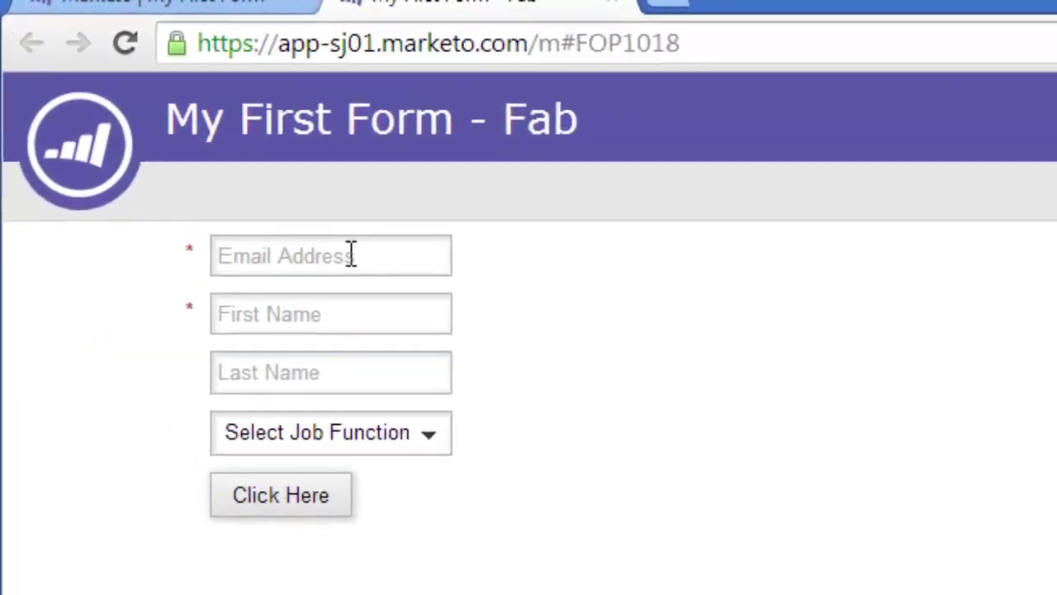
In the preview, fill Email Address from a browser suggestion and enter a first name
{"action": "left_click", "coordinate": [374, 255]}
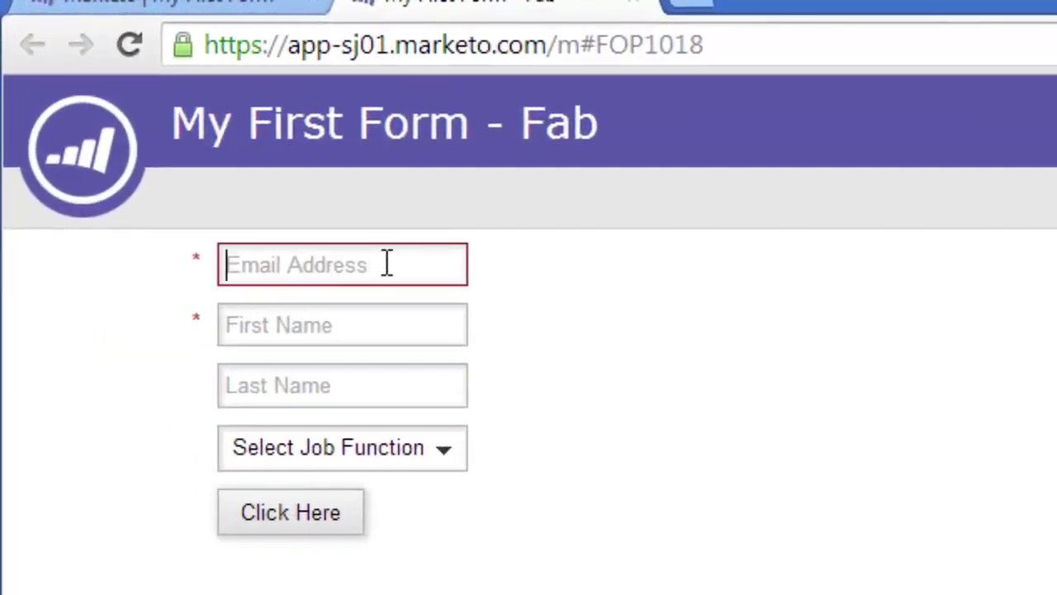
{"action": "type", "text": "fab"}
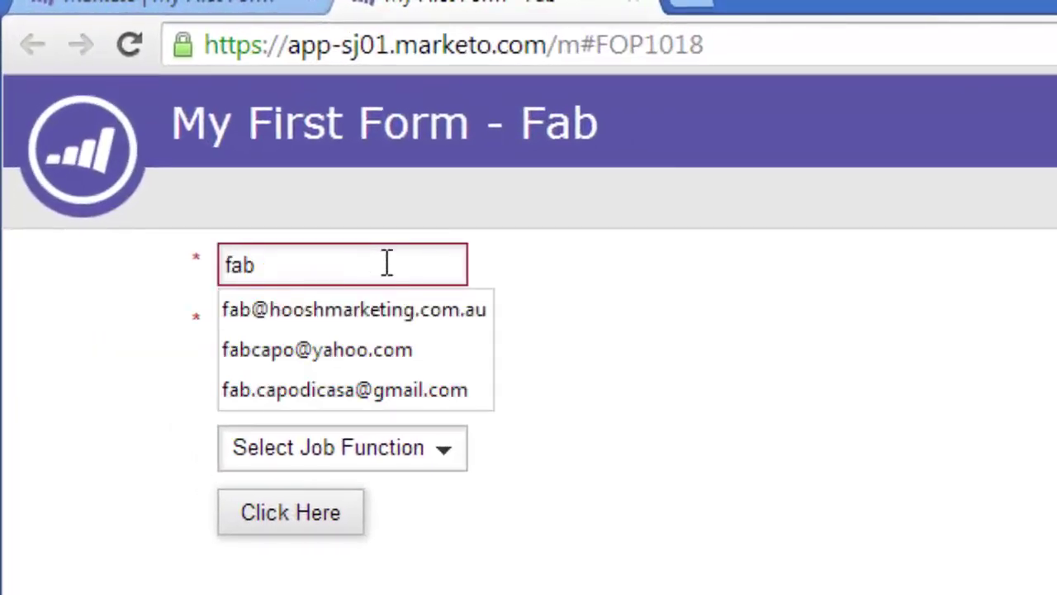
{"action": "left_click", "coordinate": [406, 357]}
{"action": "left_click", "coordinate": [385, 323]}
{"action": "type", "text": "Fab"}
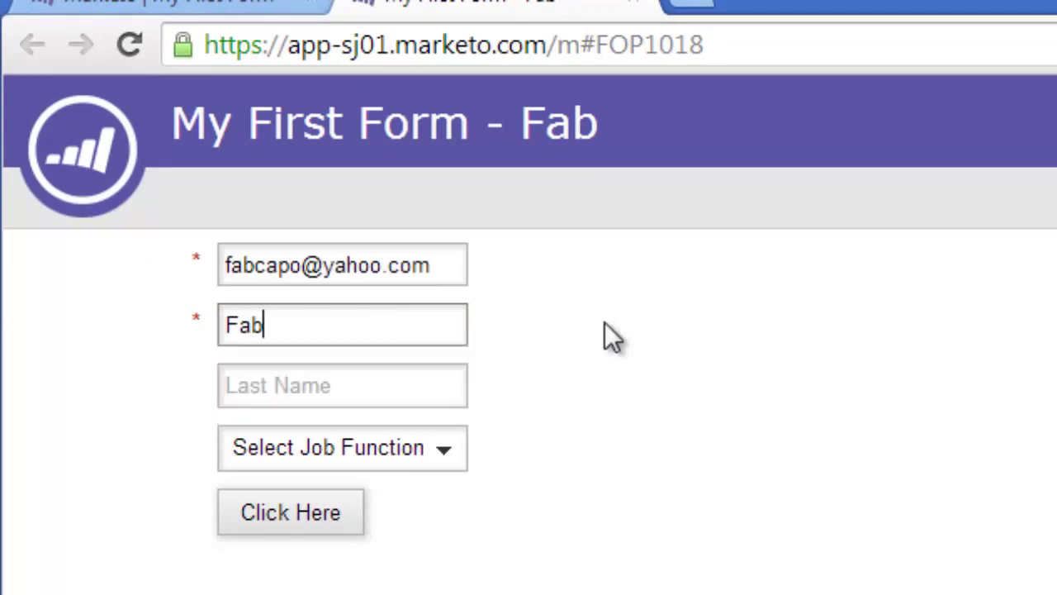
{"action": "left_click", "coordinate": [255, 395]}
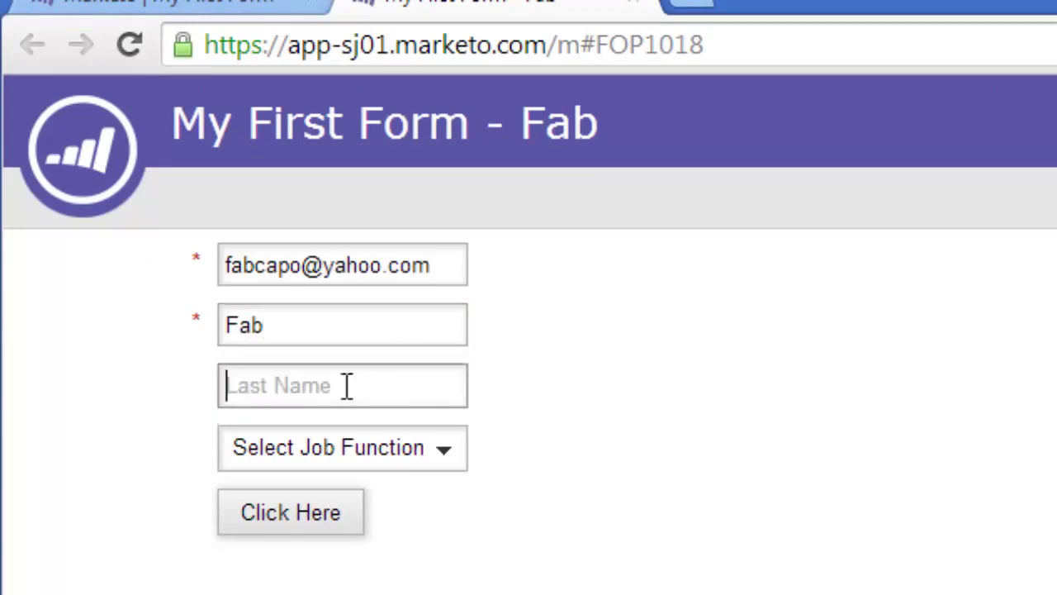
Choose Marketing Manager as job function, submit, then clear the First Name field
{"action": "left_click", "coordinate": [439, 449]}
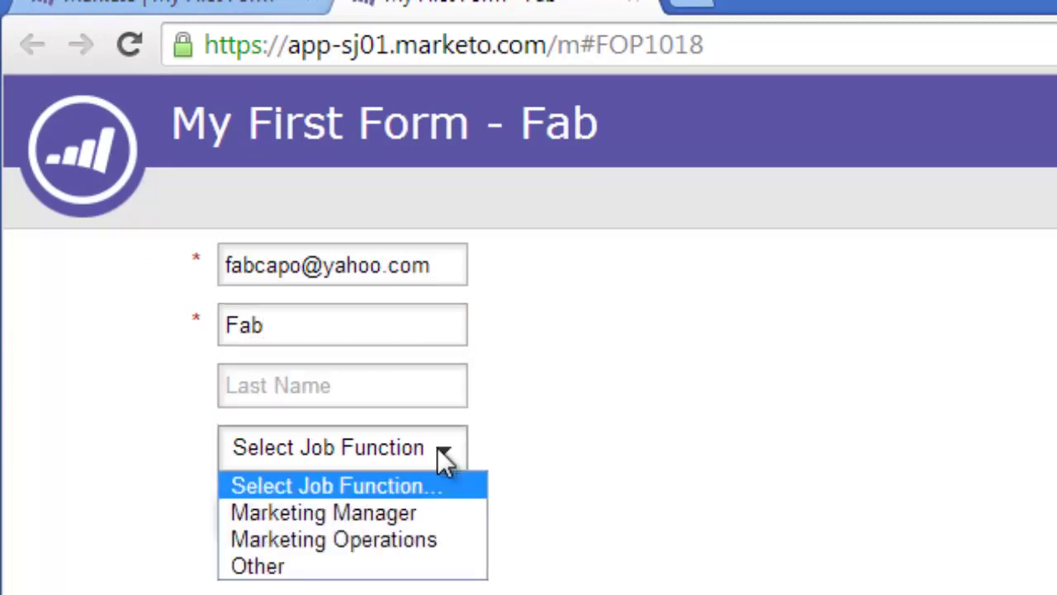
{"action": "left_click", "coordinate": [425, 517]}
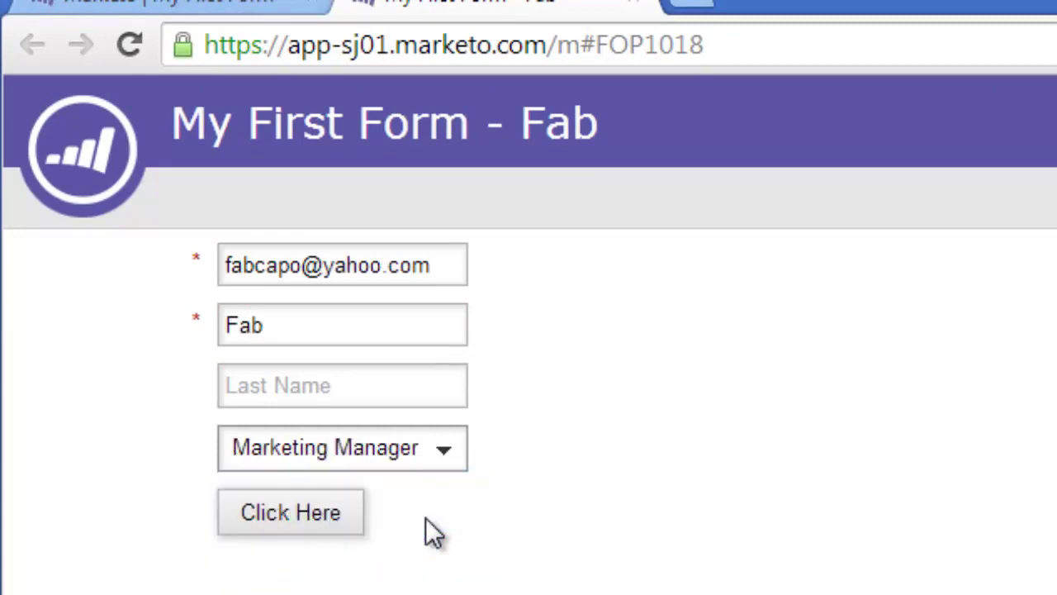
{"action": "left_click", "coordinate": [277, 511]}
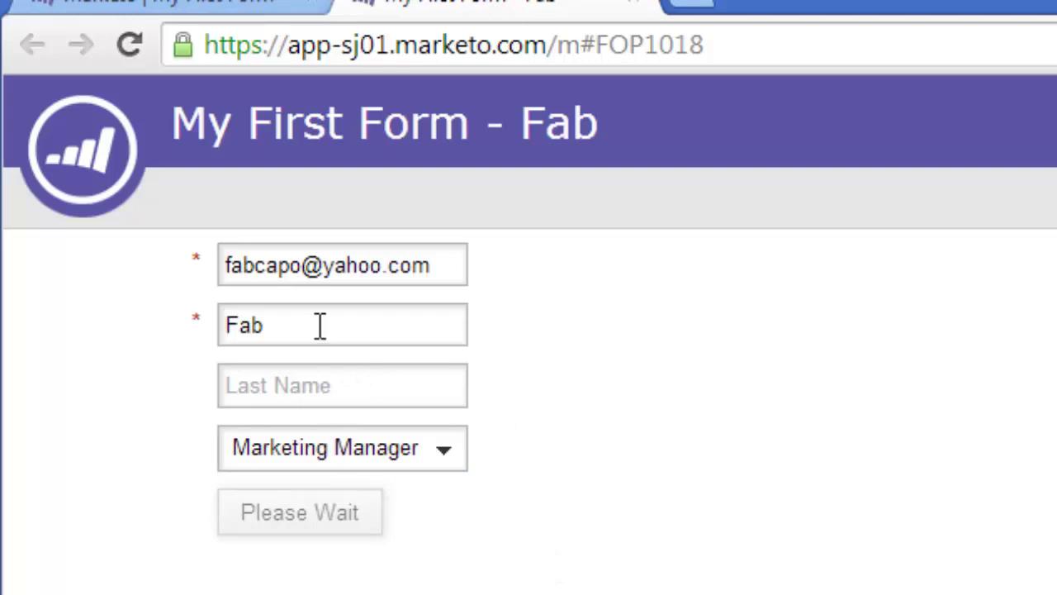
{"action": "left_click_drag", "start_coordinate": [320, 325], "coordinate": [193, 313]}
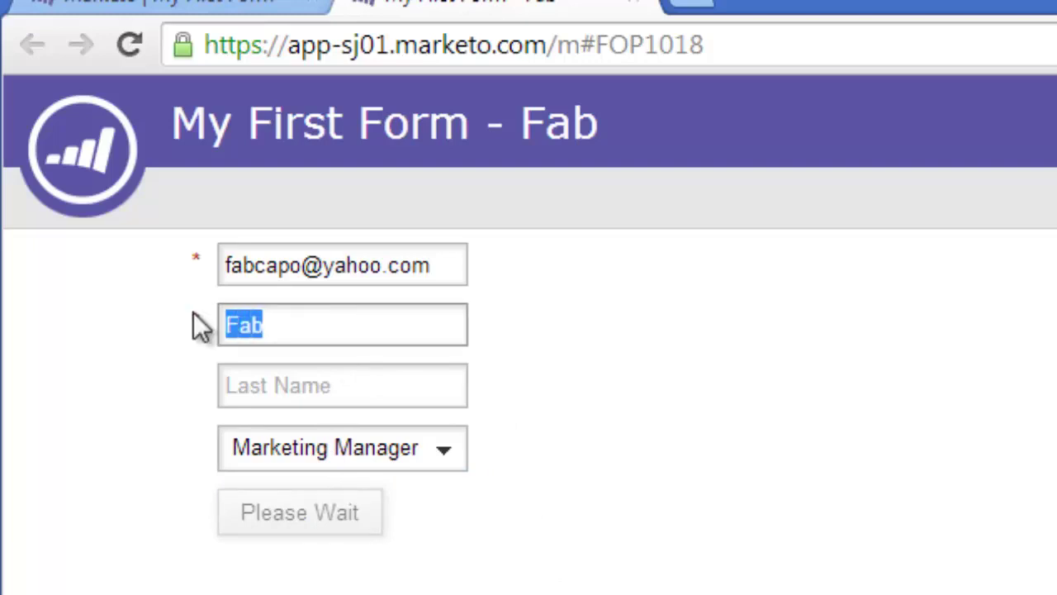
{"action": "key", "text": "BackSpace"}
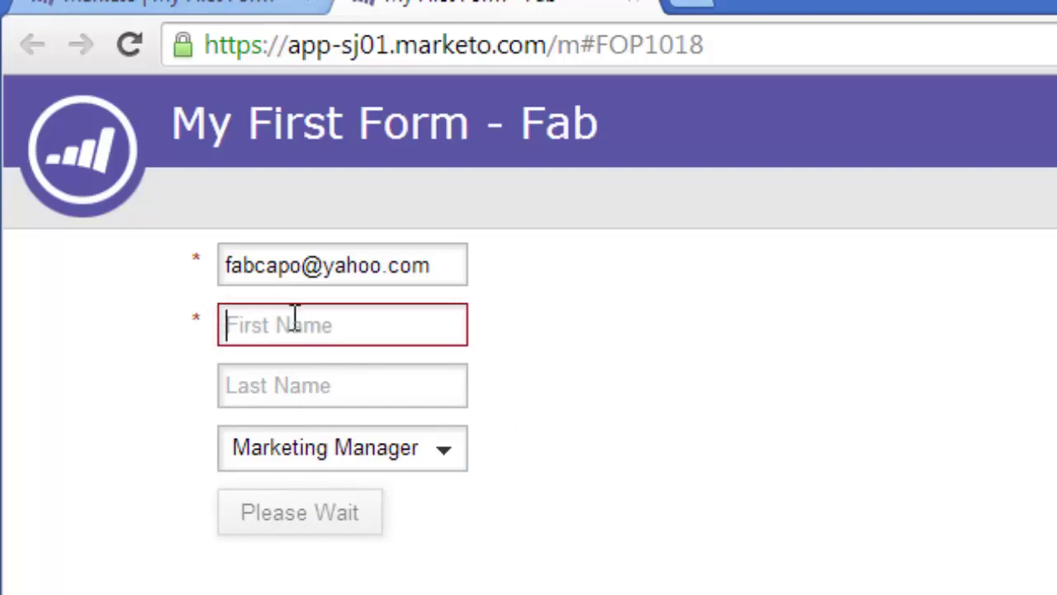
Reload the preview, enter an e-mail and a last name, and submit without a first name
{"action": "left_click", "coordinate": [132, 45]}
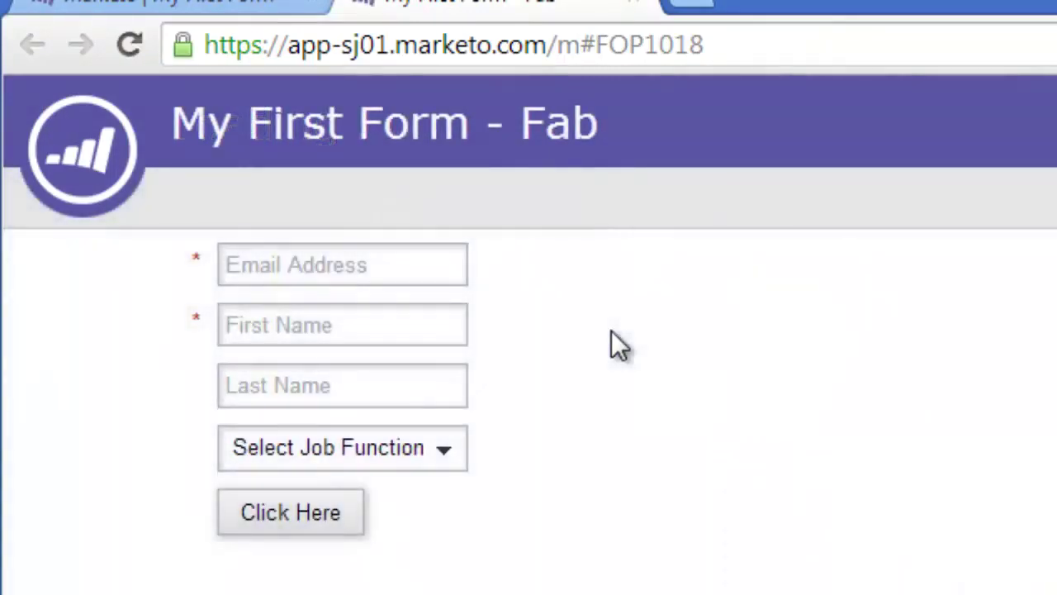
{"action": "left_click", "coordinate": [378, 266]}
{"action": "type", "text": "fa"}
{"action": "left_click", "coordinate": [394, 357]}
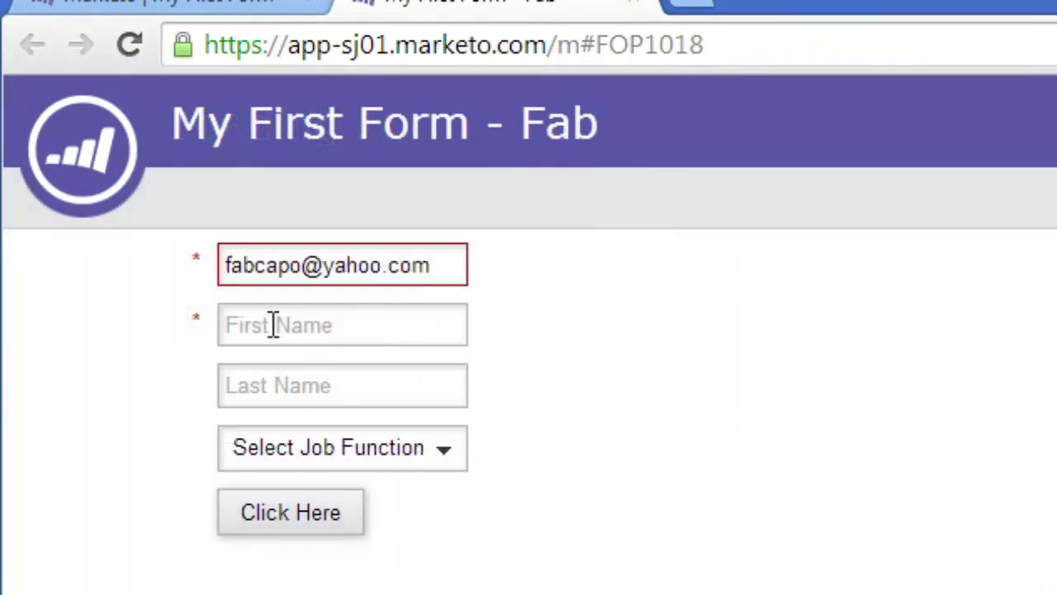
{"action": "left_click", "coordinate": [298, 385]}
{"action": "type", "text": "Capodicasa"}
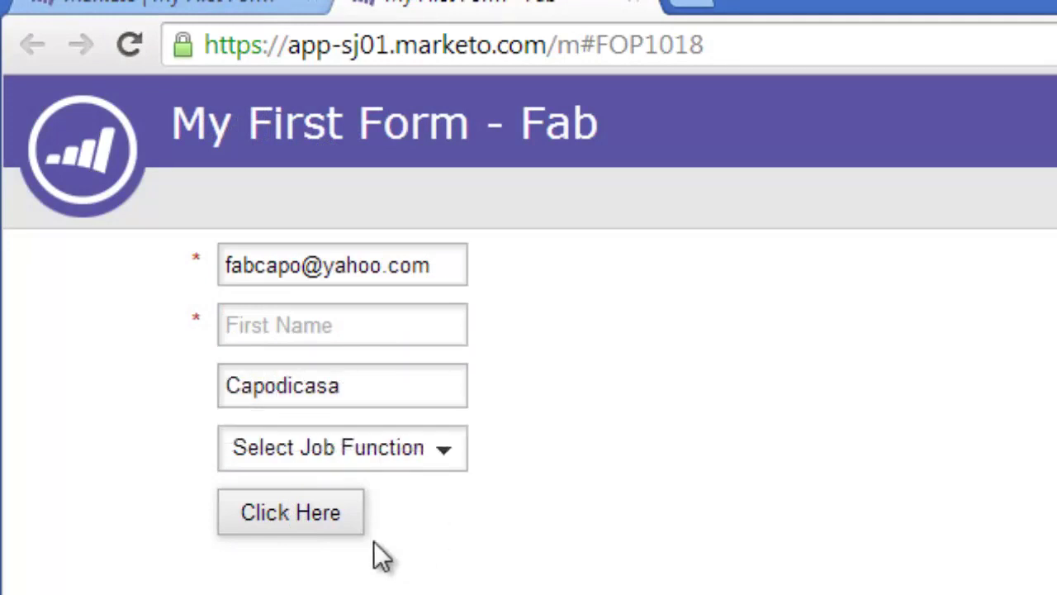
{"action": "left_click", "coordinate": [297, 522]}
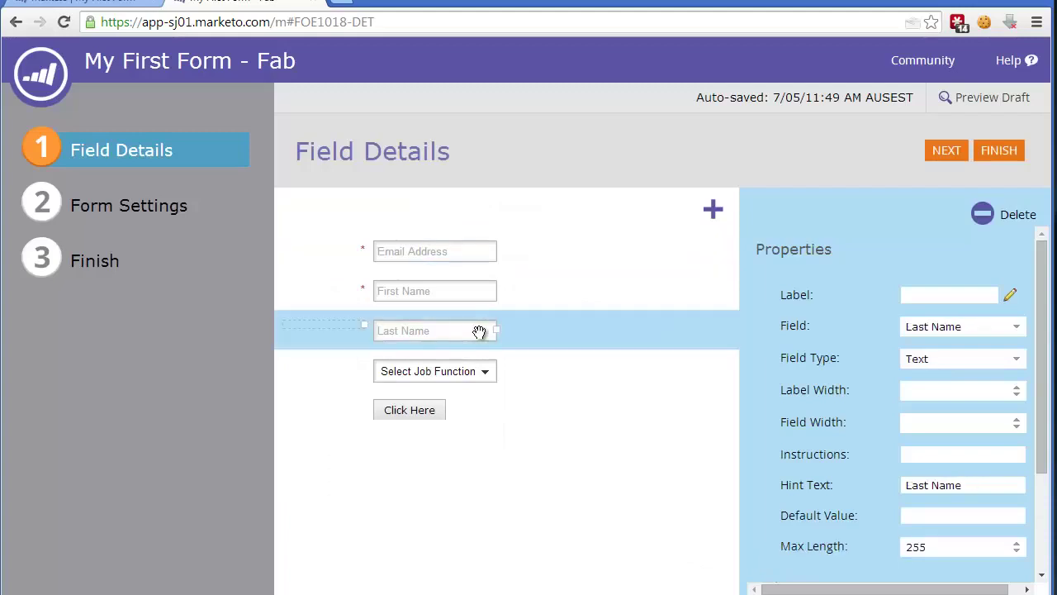
Delete the Last Name field, finish and re-approve the form, and bring up its actions menu
{"action": "left_click", "coordinate": [1016, 217]}
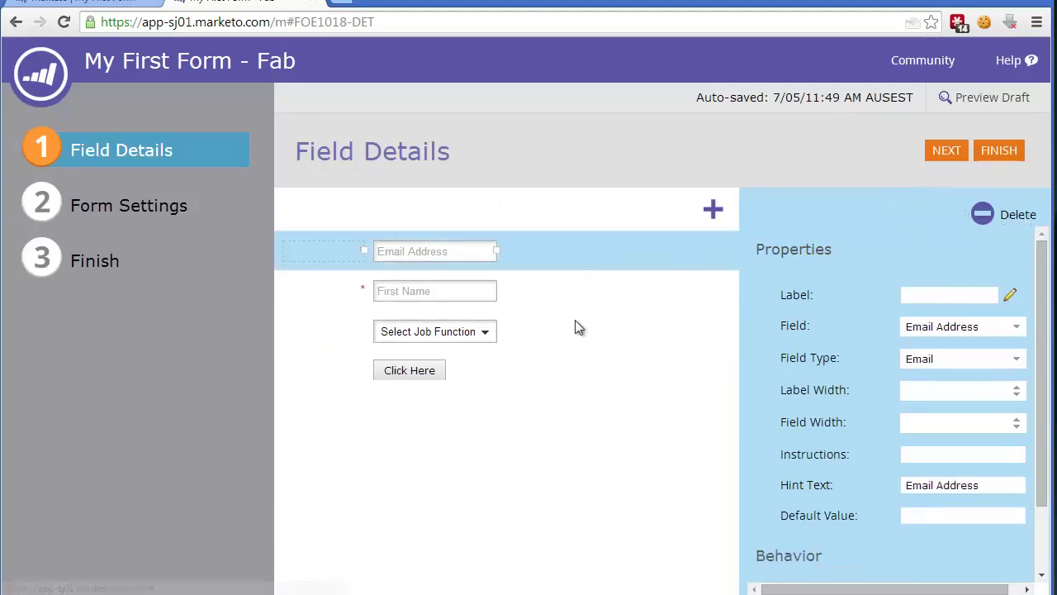
{"action": "left_click", "coordinate": [998, 152]}
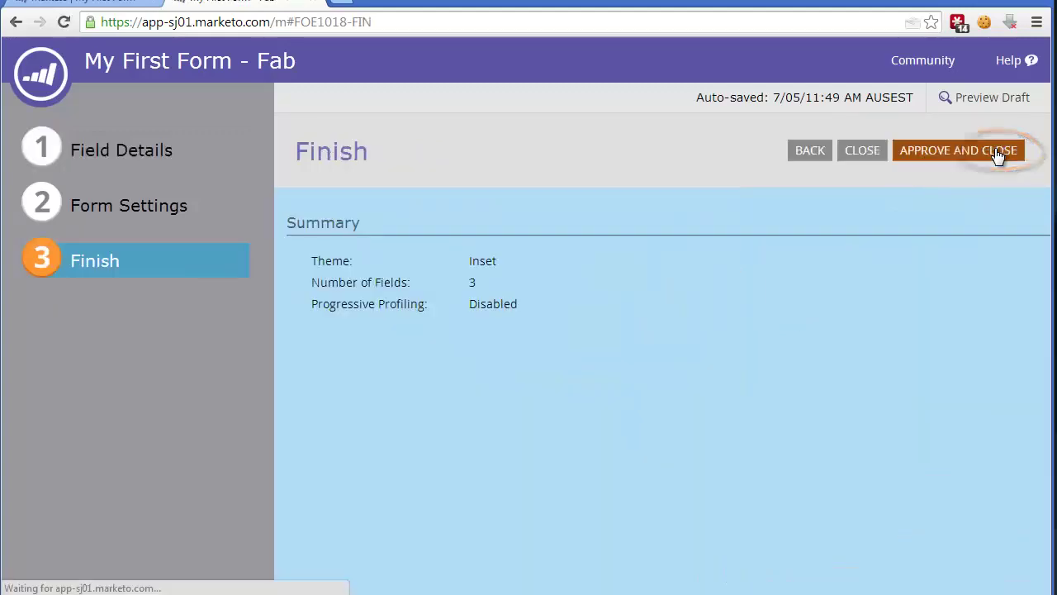
{"action": "left_click", "coordinate": [934, 158]}
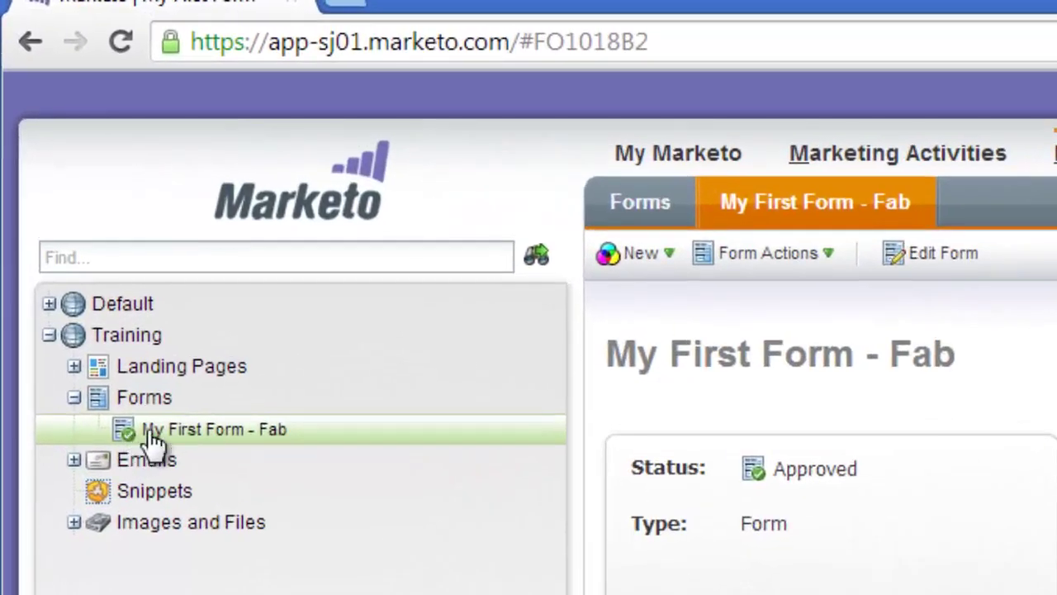
{"action": "right_click", "coordinate": [150, 433]}
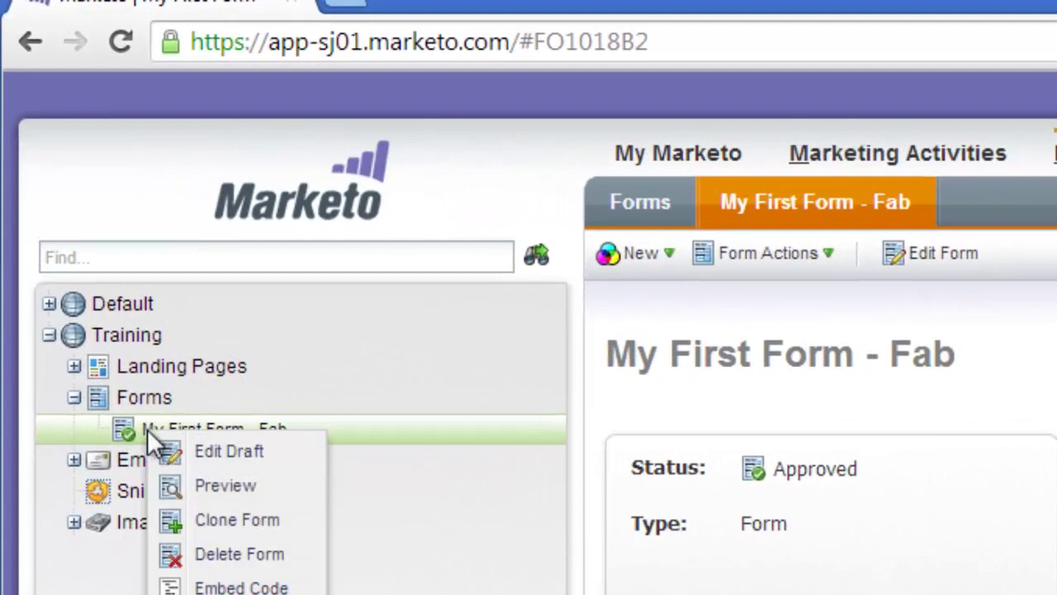